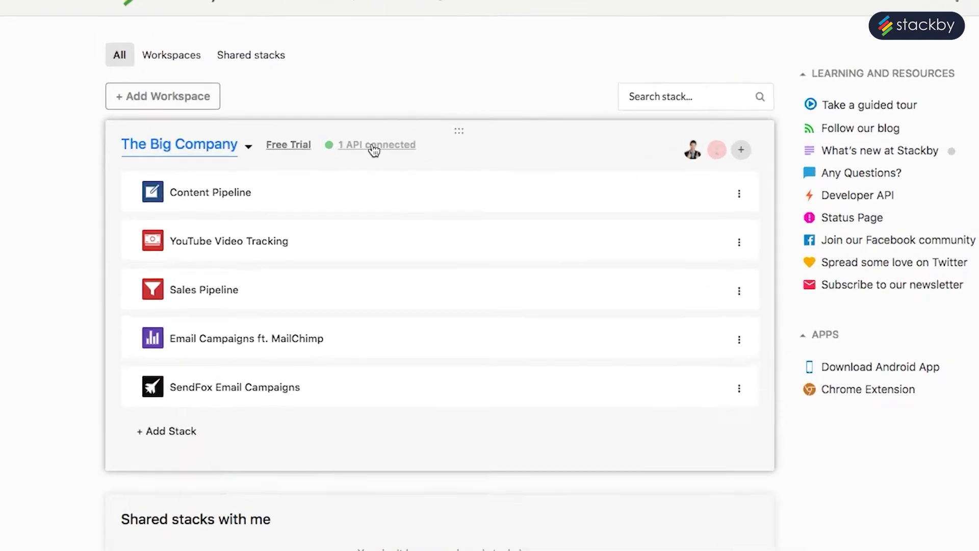
Step: Open the workspace Integrations list and start the MailChimp integration
left_click(375, 150)
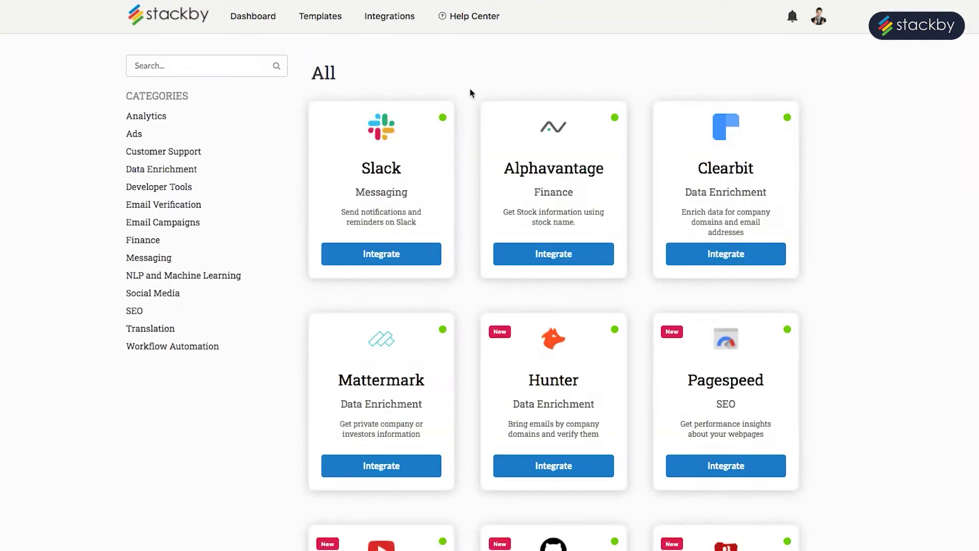
scroll(472, 93, "down", 3)
scroll(471, 93, "down", 3)
scroll(471, 92, "down", 5)
scroll(471, 93, "down", 6)
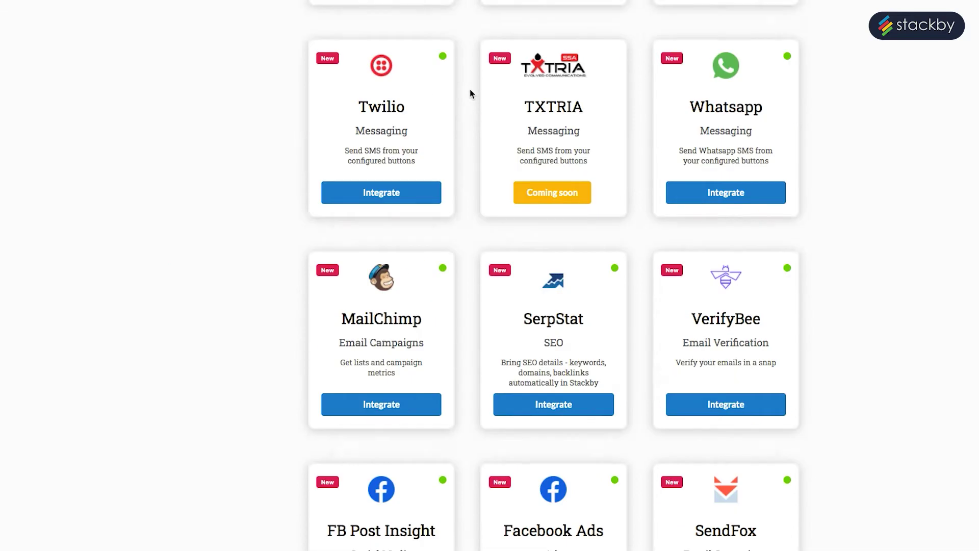
scroll(472, 93, "down", 3)
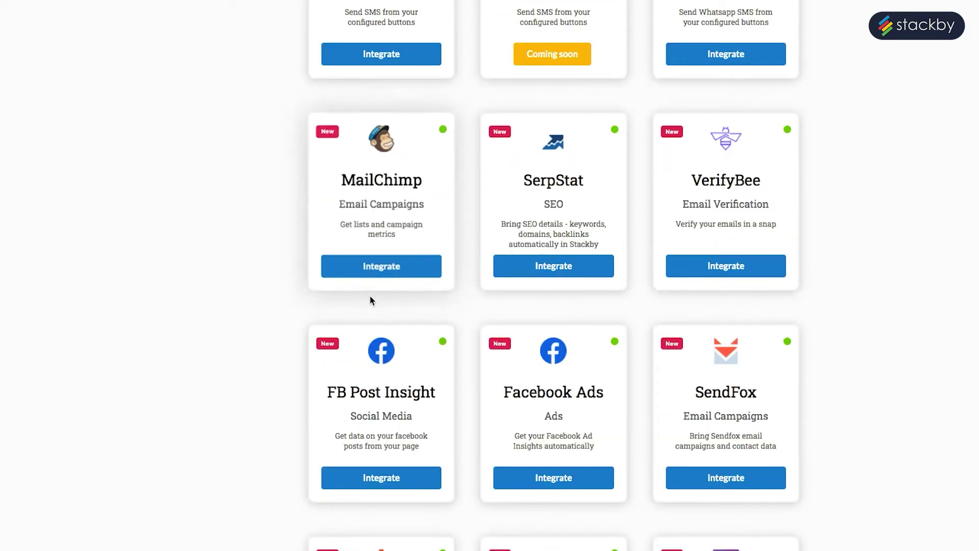
left_click(381, 267)
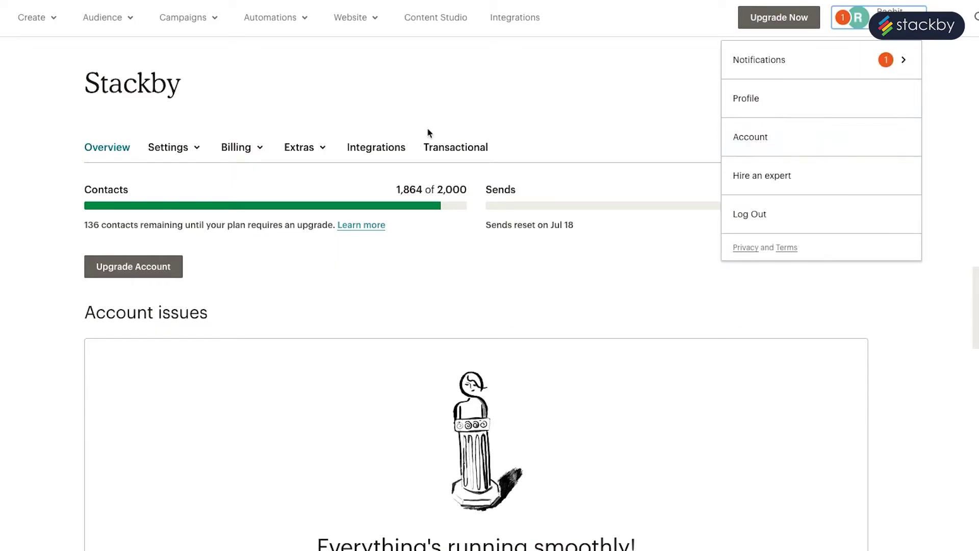
Step: Go to Mailchimp's Extras > API keys page and select the newest API key
left_click(342, 119)
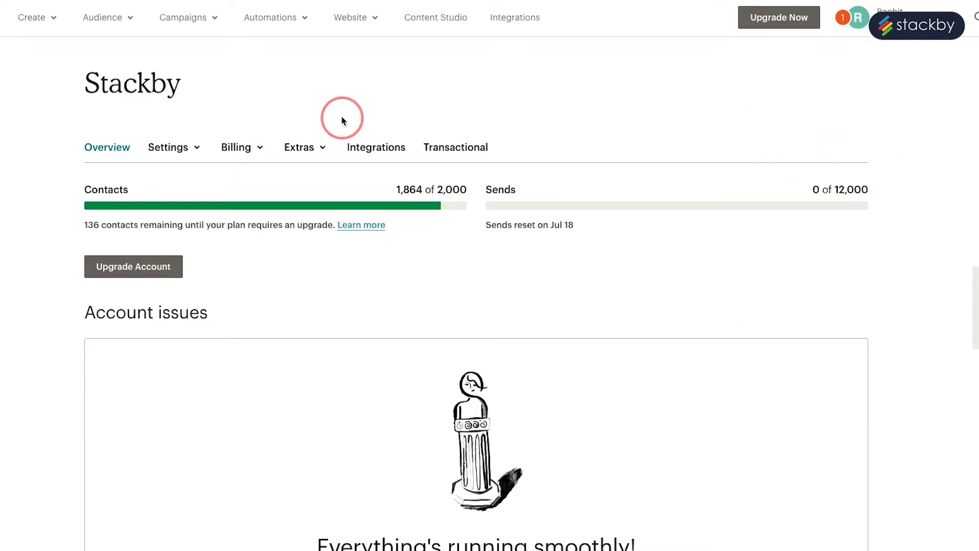
left_click(321, 148)
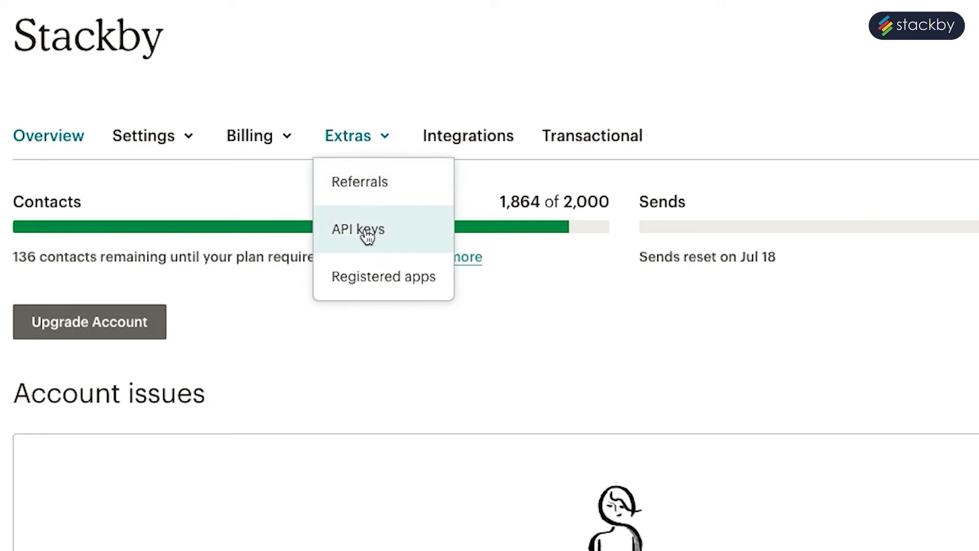
left_click(367, 236)
scroll(576, 357, "down", 3)
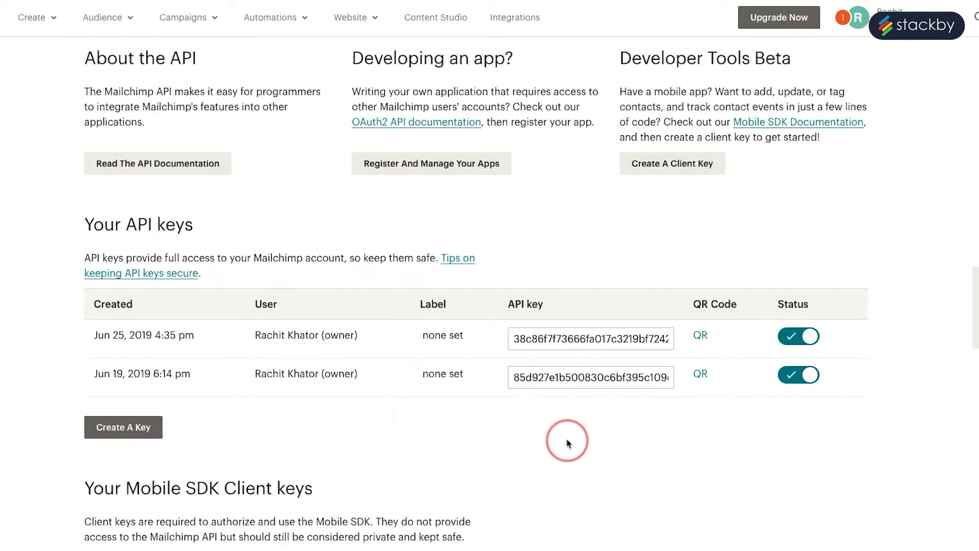
left_click(515, 338)
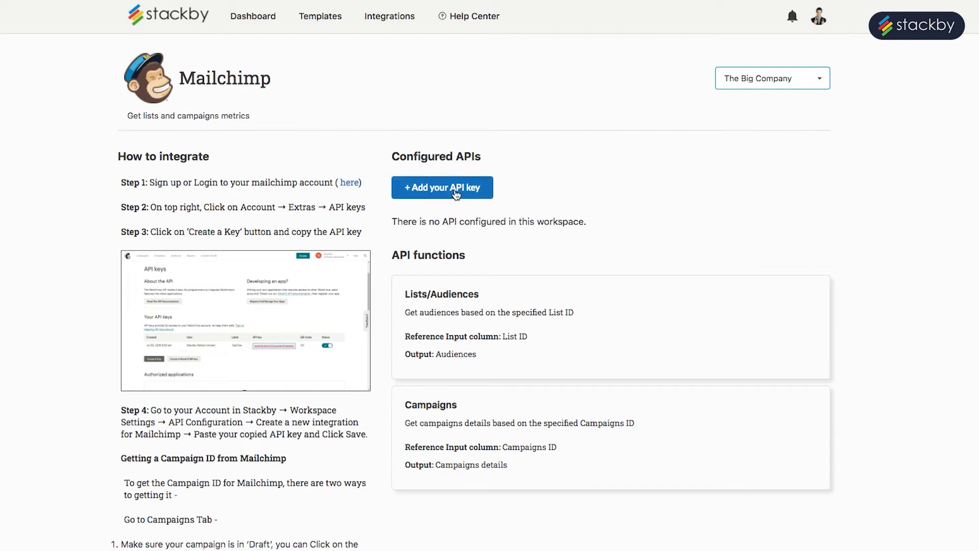
Step: Add an API configuration named 'MailChimp API Key' with the pasted Mailchimp key and save it
left_click(449, 189)
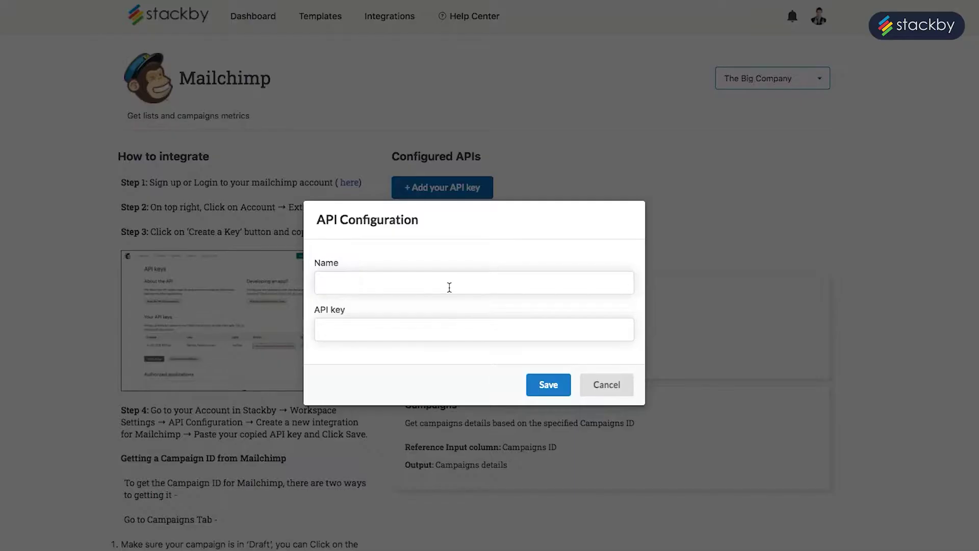
left_click(434, 284)
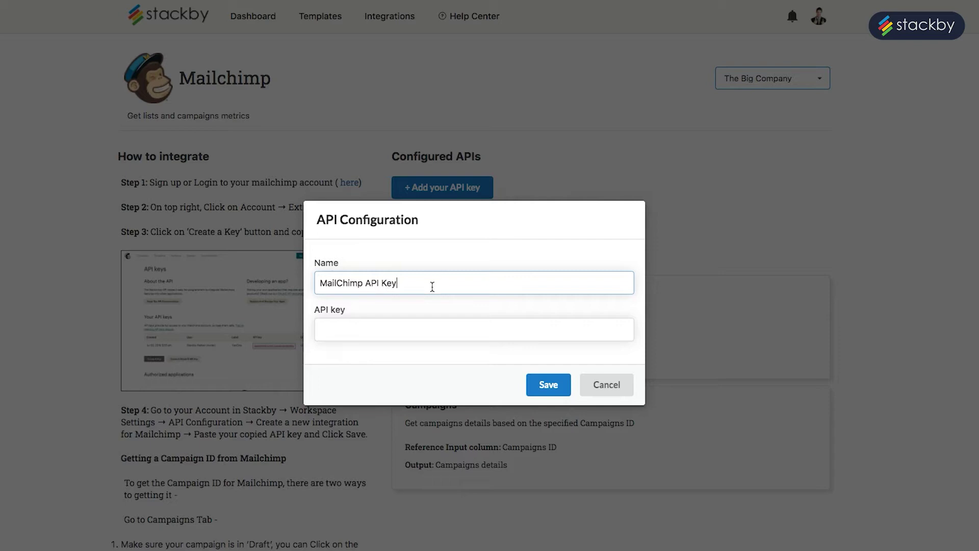
left_click(415, 329)
key("ctrl+v")
left_click(547, 391)
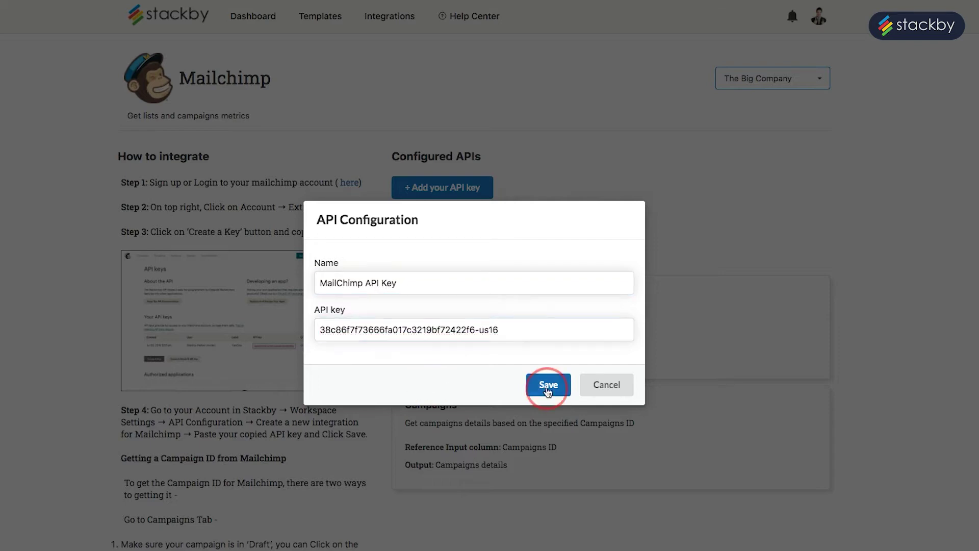
Step: Open the Email Campaigns ft. MailChimp stack from the dashboard and inspect the first campaign's segment
left_click(252, 20)
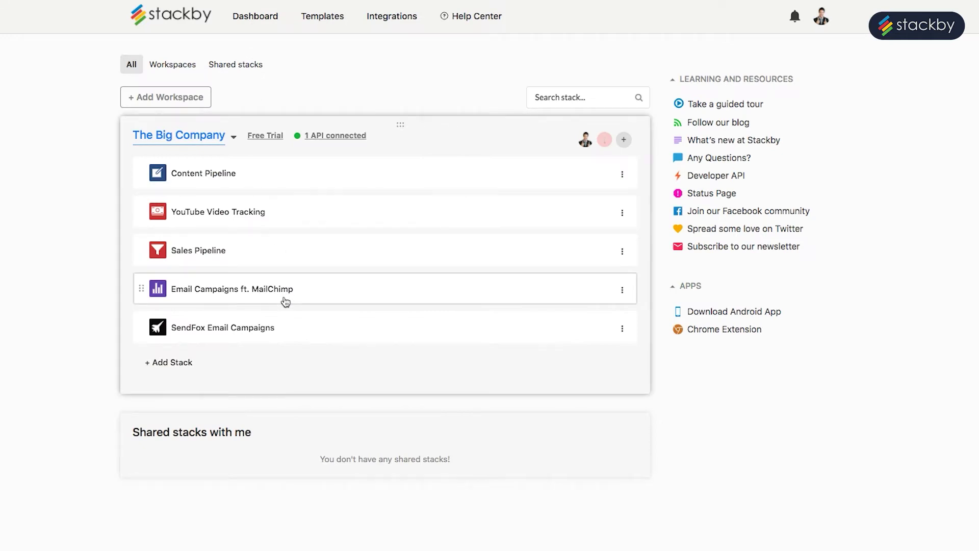
left_click(284, 292)
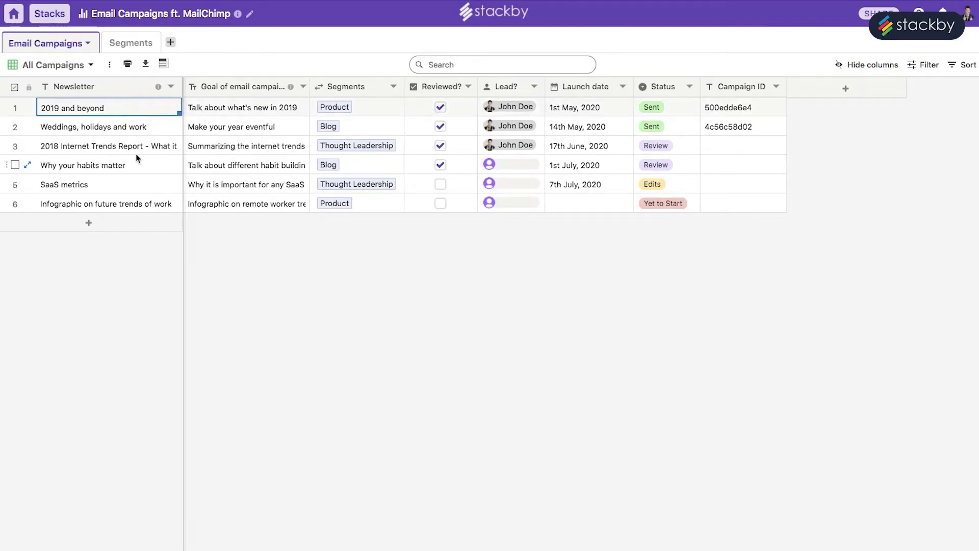
key("Down")
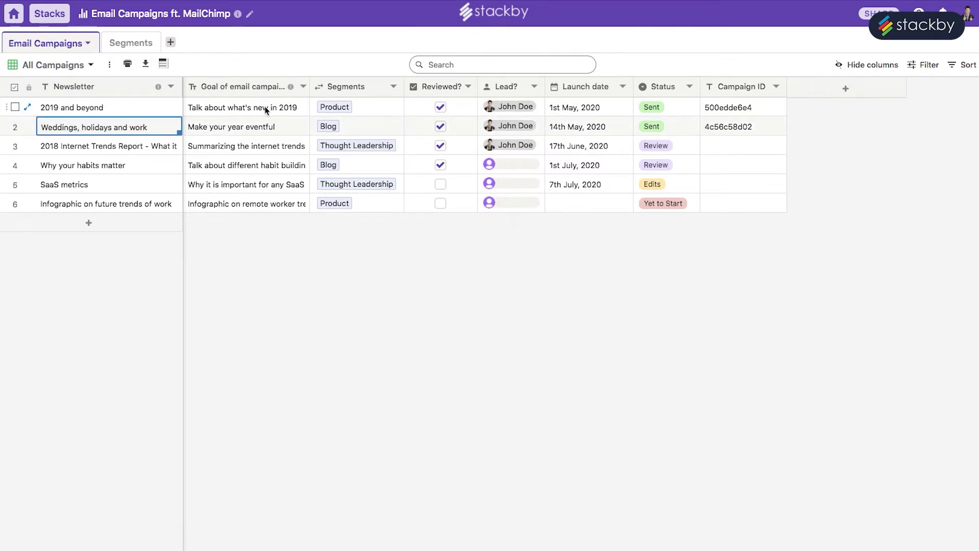
left_click(384, 113)
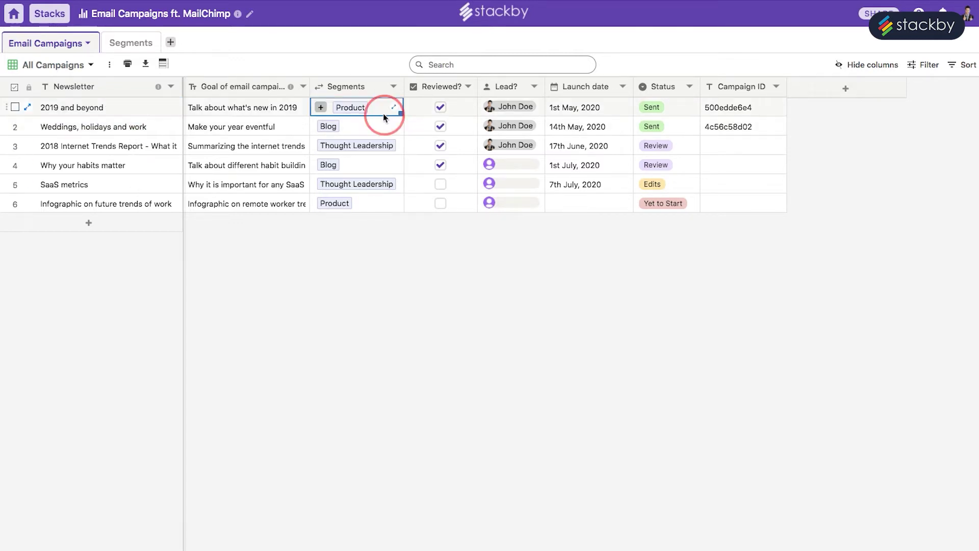
Step: Review the Product, Thought Leadership and Blog rows in the Segments table
left_click(127, 51)
left_click(90, 135)
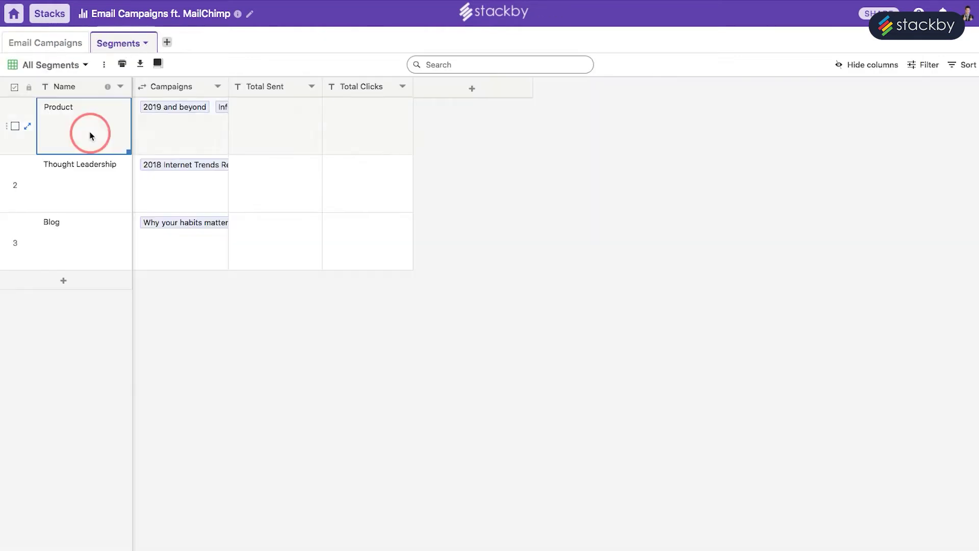
left_click(98, 203)
left_click(86, 235)
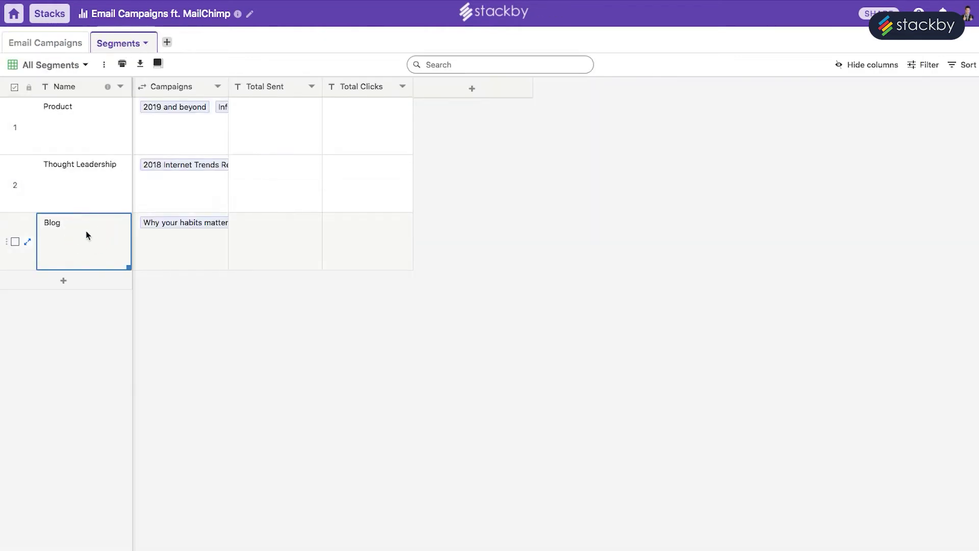
left_click(47, 42)
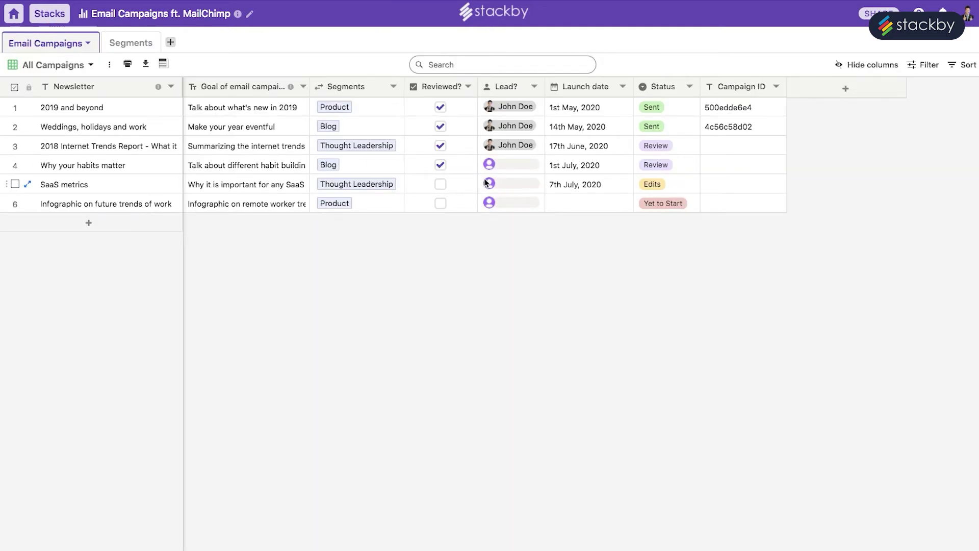
Step: Assign leads to Why your habits matter and SaaS metrics (John Doe), keeping the trends report at Review
left_click(499, 165)
left_click(516, 210)
left_click(510, 188)
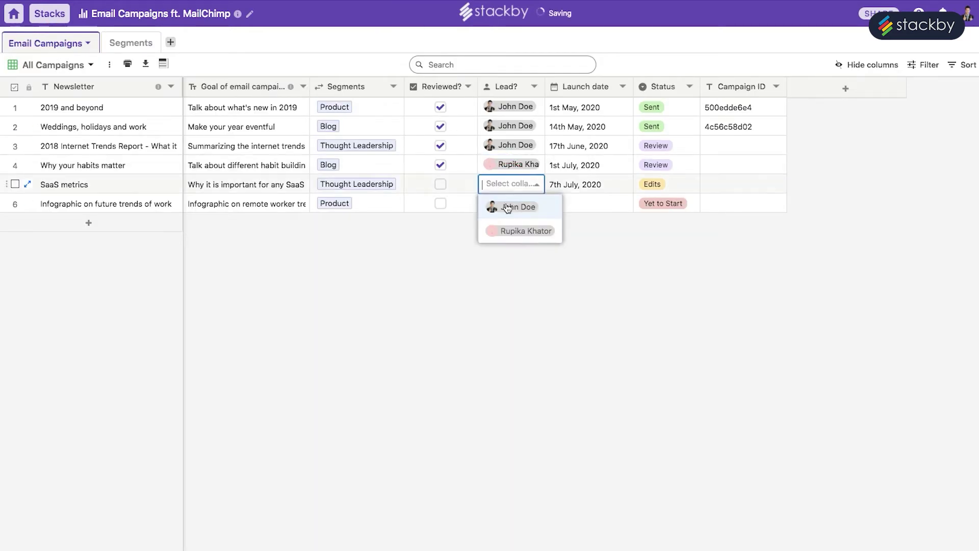
left_click(516, 205)
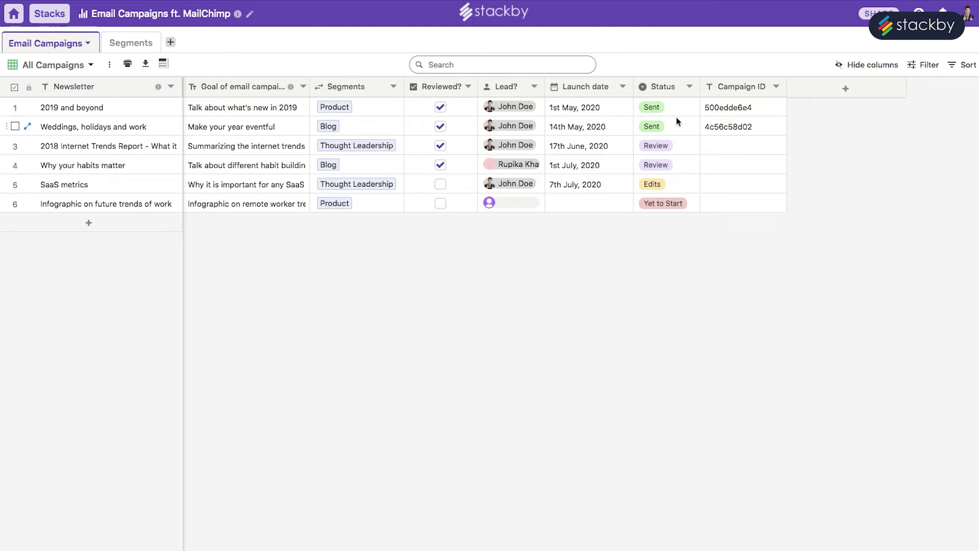
left_click(665, 153)
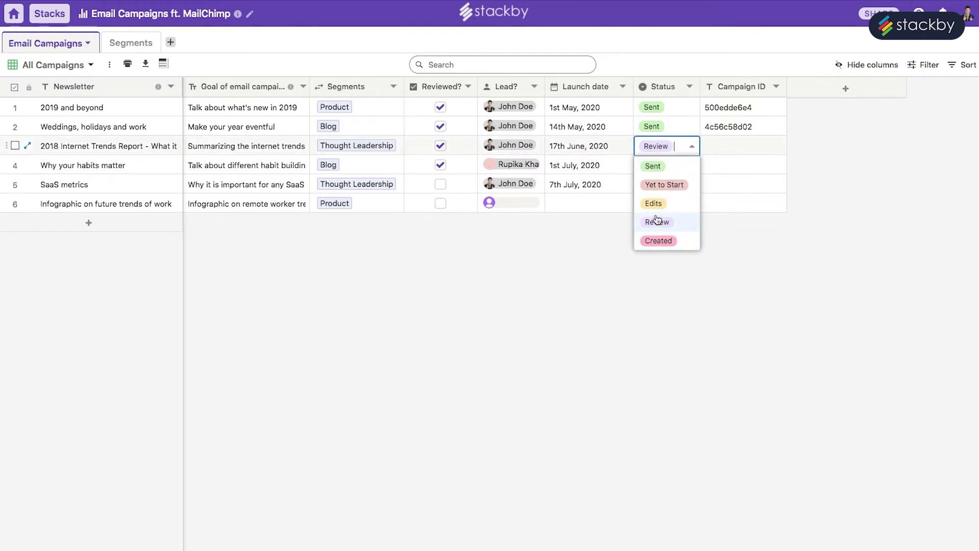
left_click(728, 225)
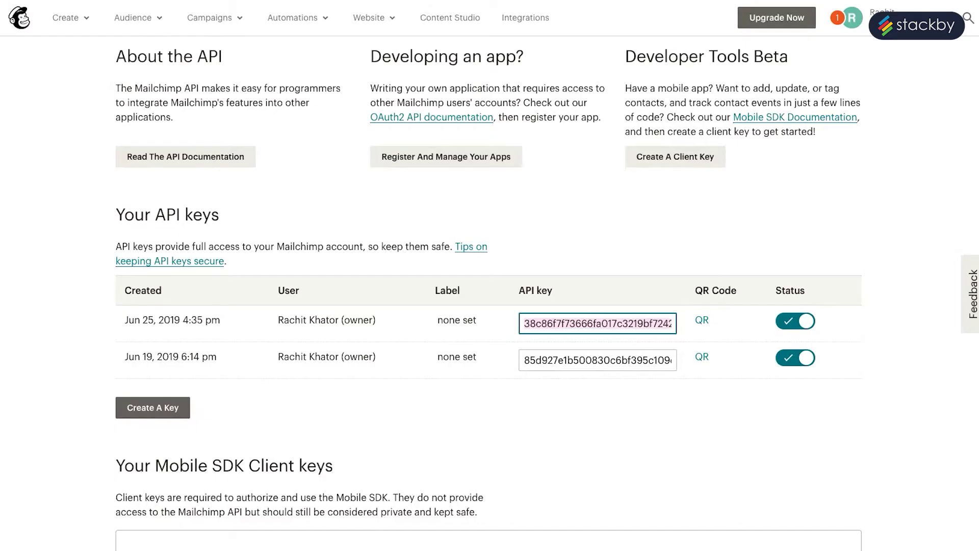
Step: Filter Mailchimp's All campaigns list to Completed campaigns
scroll(285, 190, "up", 3)
left_click(221, 21)
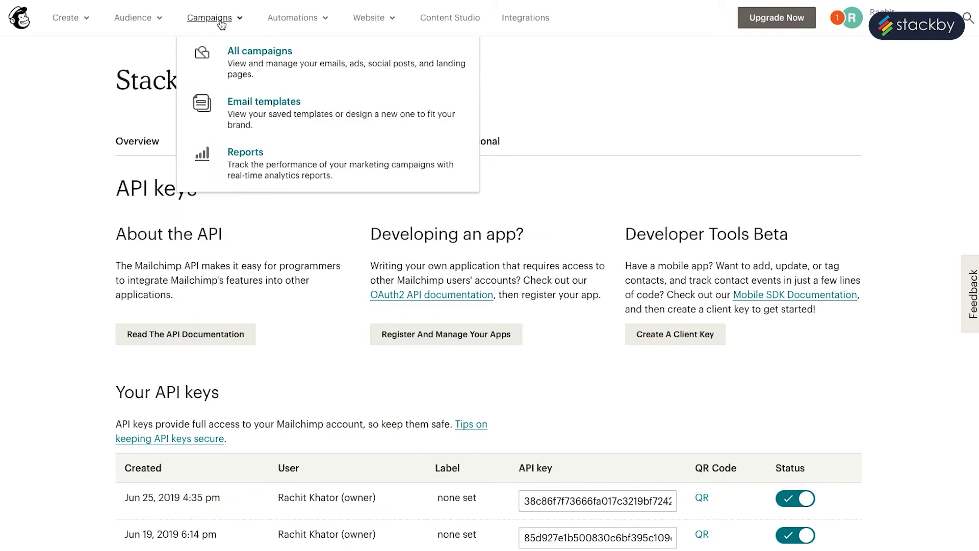
left_click(251, 58)
scroll(567, 213, "down", 2)
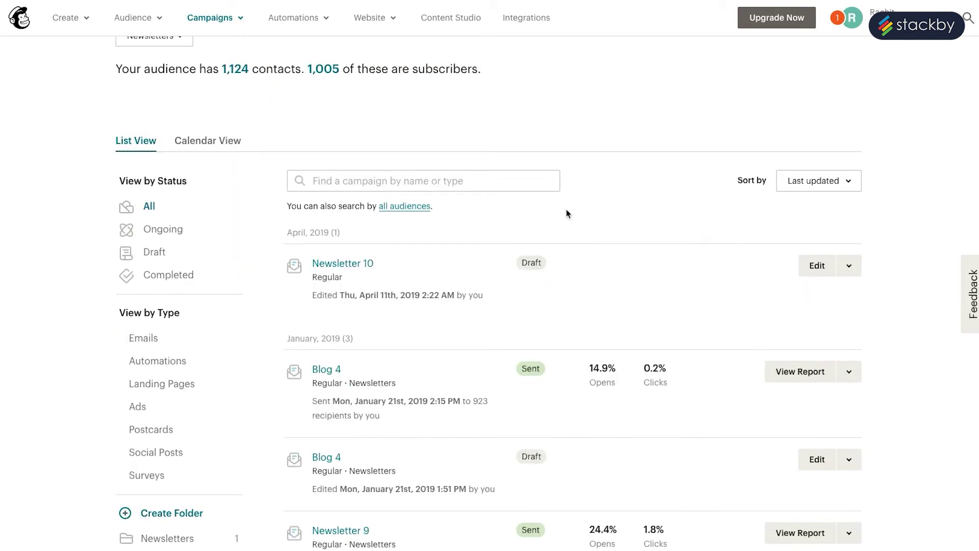
scroll(600, 253, "down", 1)
left_click(179, 256)
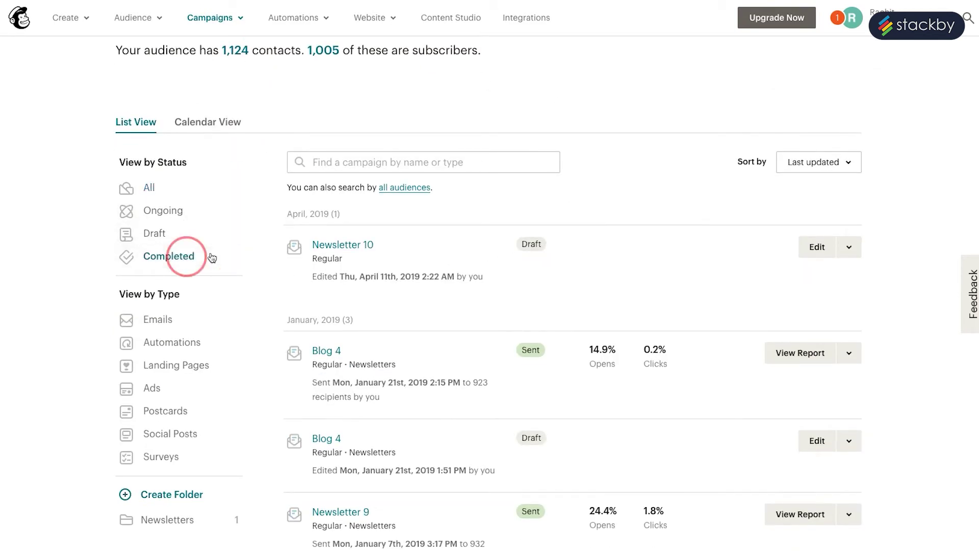
Step: Run the Get Campaign ID extension on the Christmas email and select ID 824dfa91fe
scroll(609, 248, "down", 1)
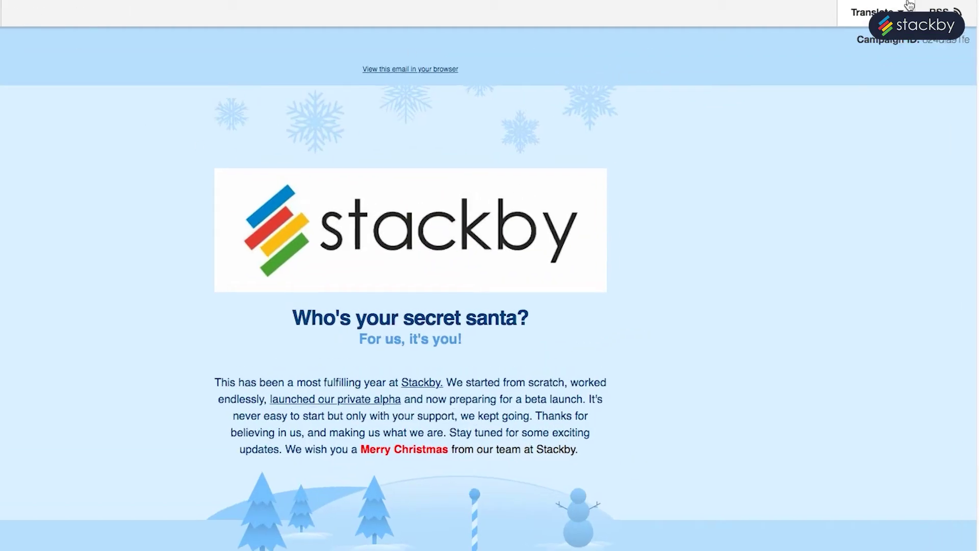
left_click(913, 3)
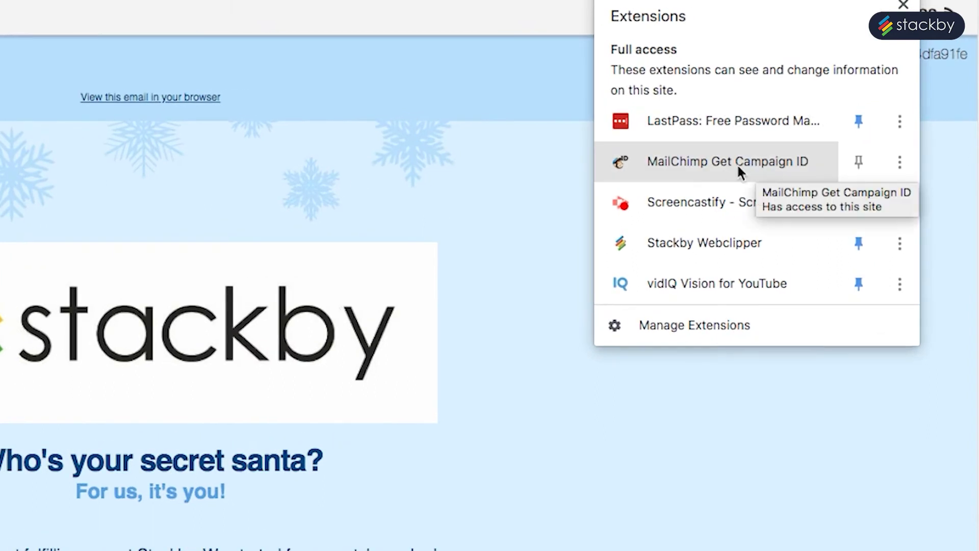
left_click(739, 167)
left_click_drag(899, 54, 968, 54)
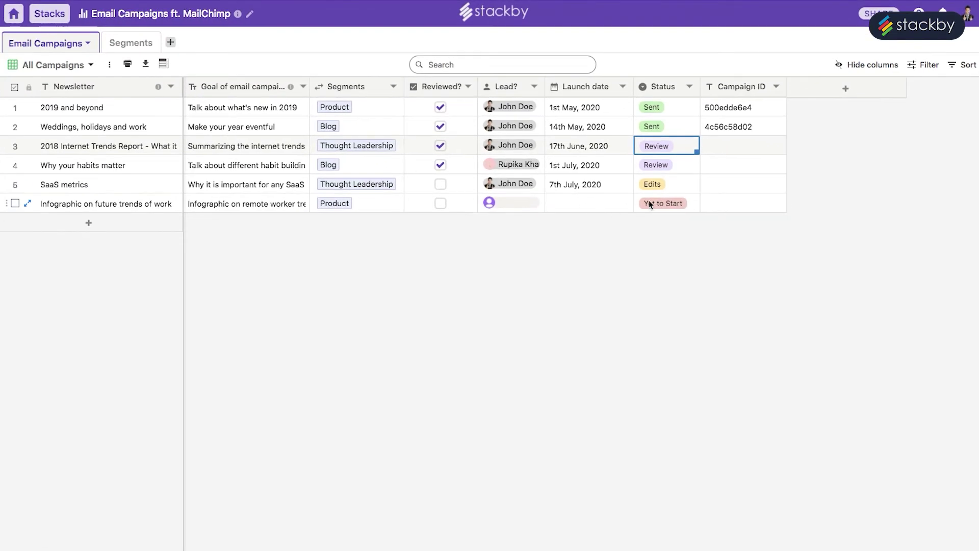
Step: Paste 824dfa91fe into row 6's Campaign ID and the remaining IDs into rows 3 to 5
left_click(718, 204)
key("ctrl+v")
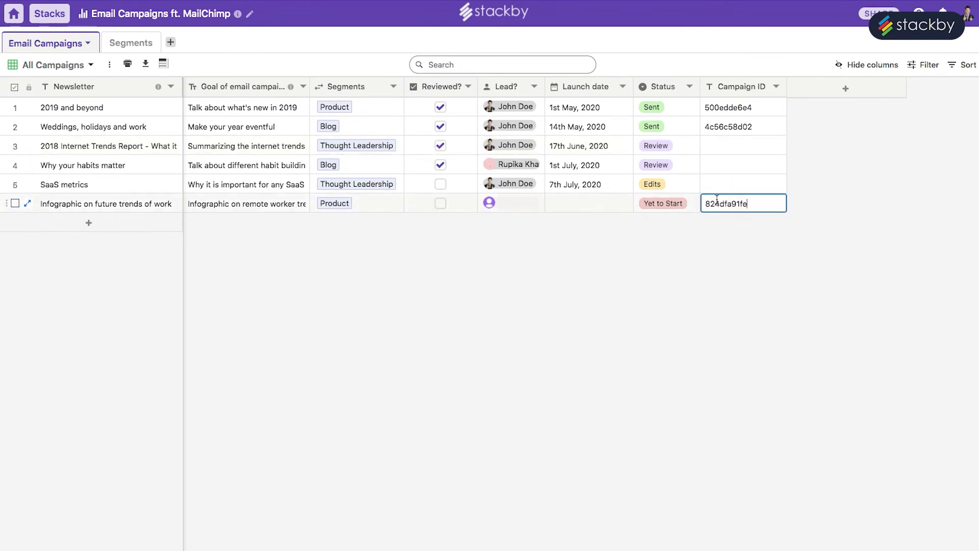
left_click(723, 147)
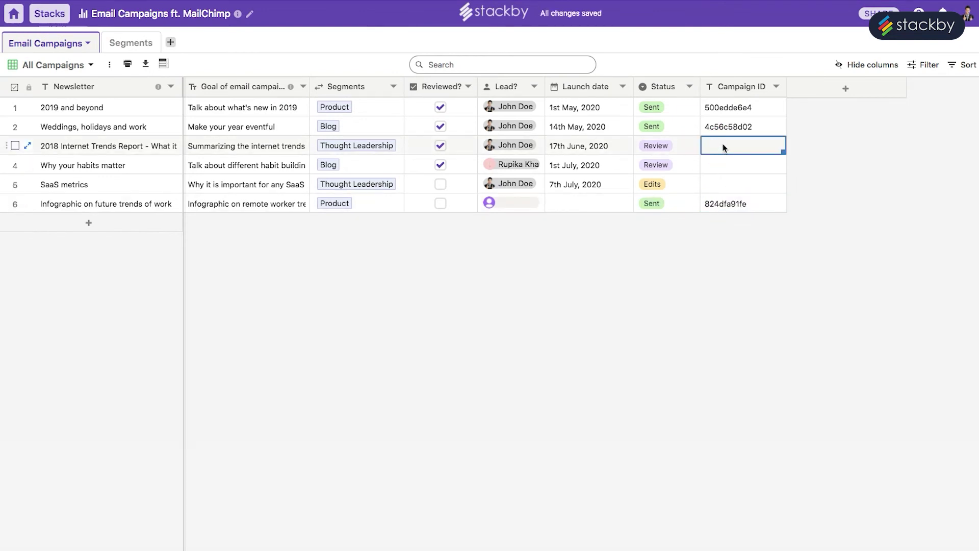
key("ctrl+v")
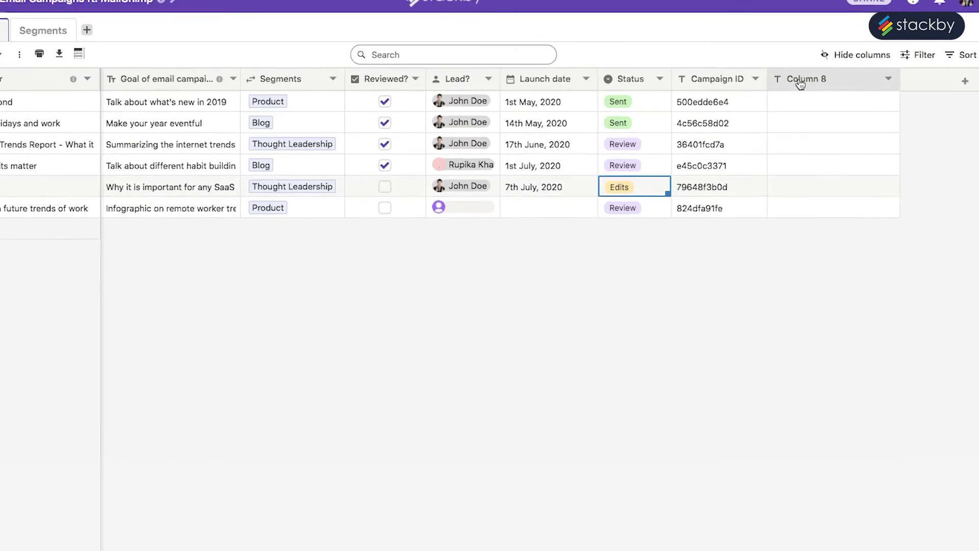
Step: Rename Column 8 to API and make it a Connect to an API or service column
double_click(816, 90)
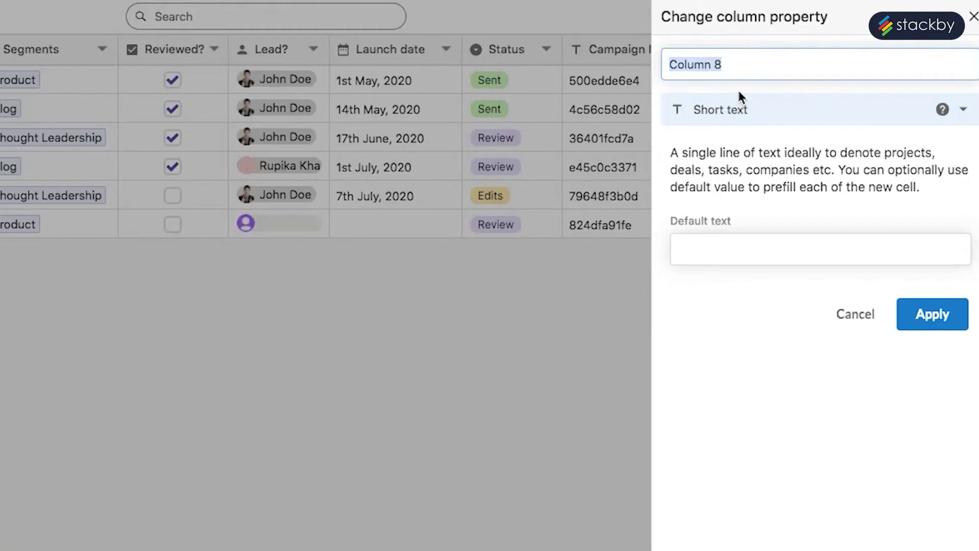
type("API")
left_click(739, 108)
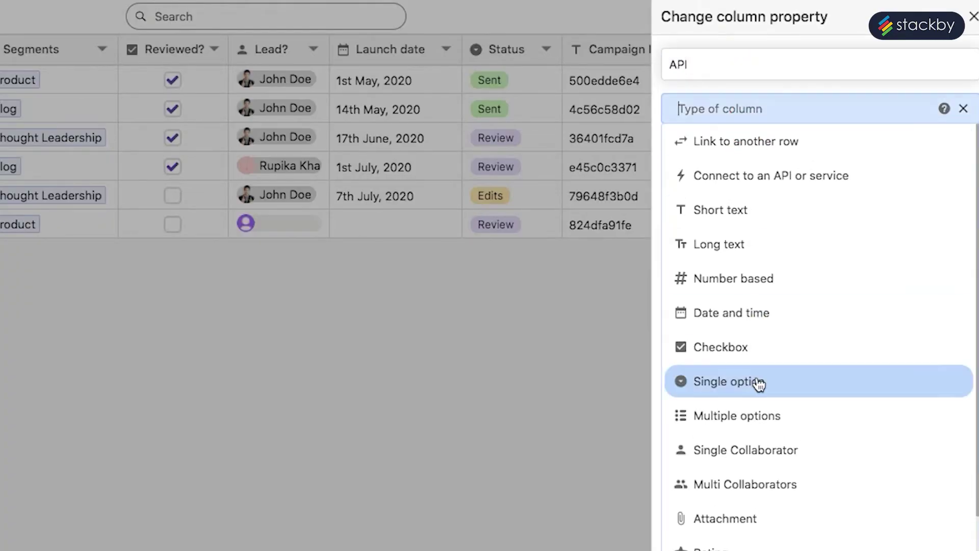
left_click(790, 171)
Step: Link it to Mailchimp Campaigns via MailChimp API Key, keyed on Campaign ID, and apply
left_click(770, 210)
scroll(767, 306, "down", 2)
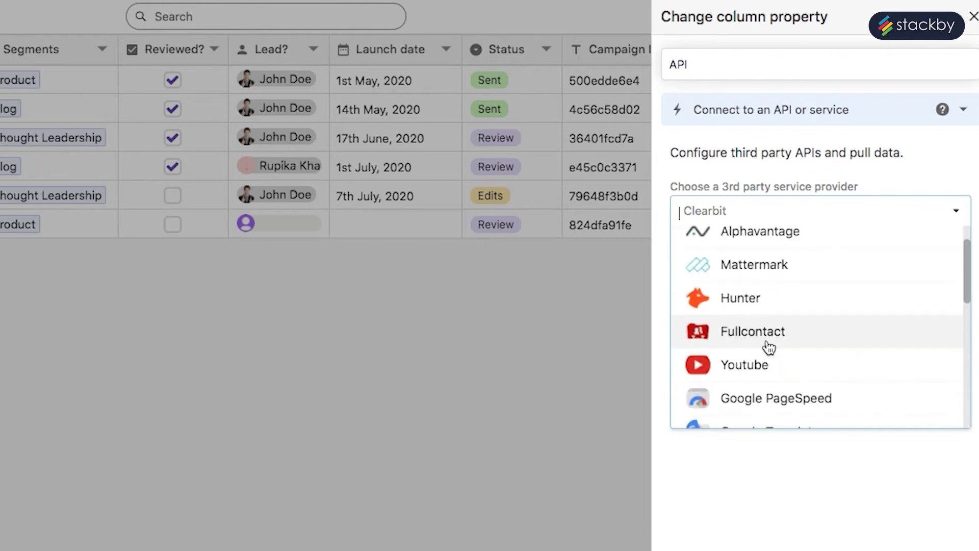
scroll(763, 352, "down", 2)
left_click(760, 414)
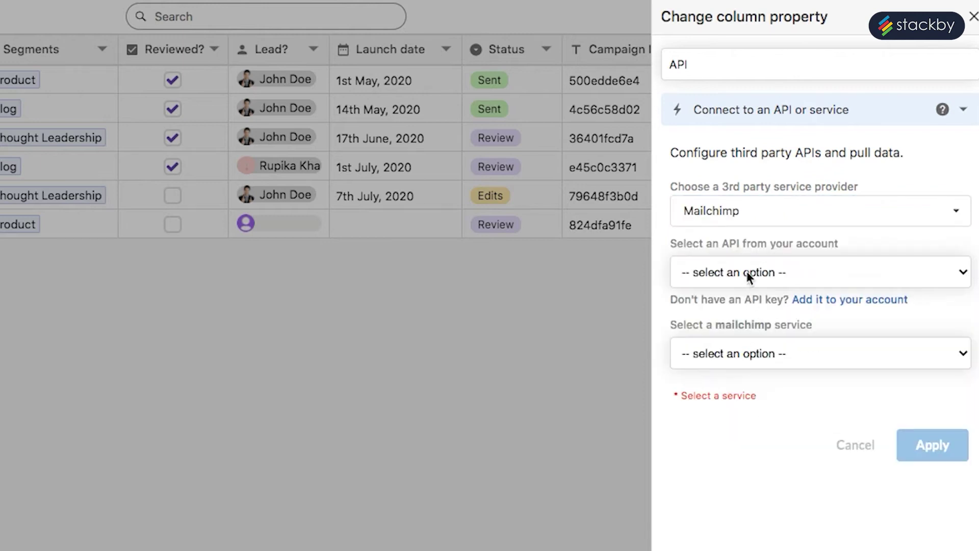
left_click(747, 272)
left_click(747, 285)
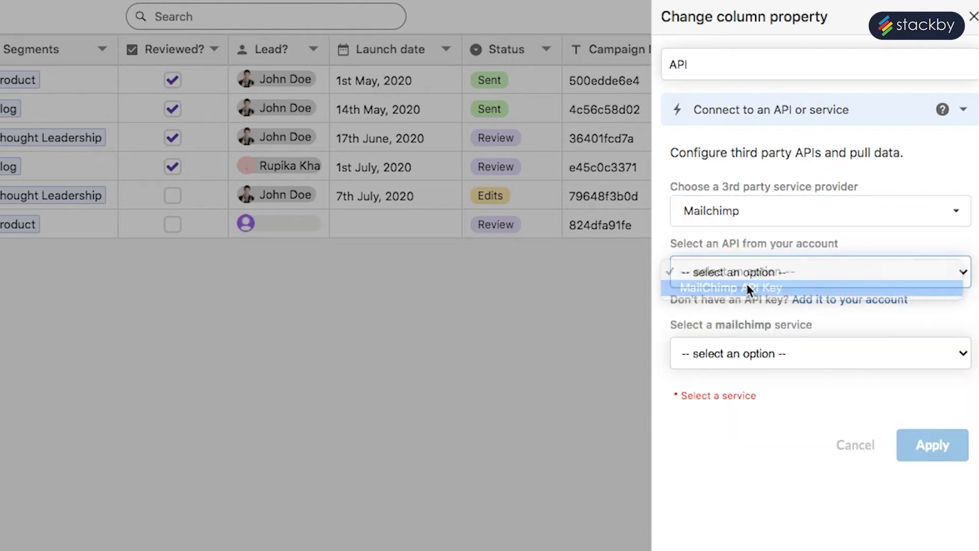
left_click(742, 356)
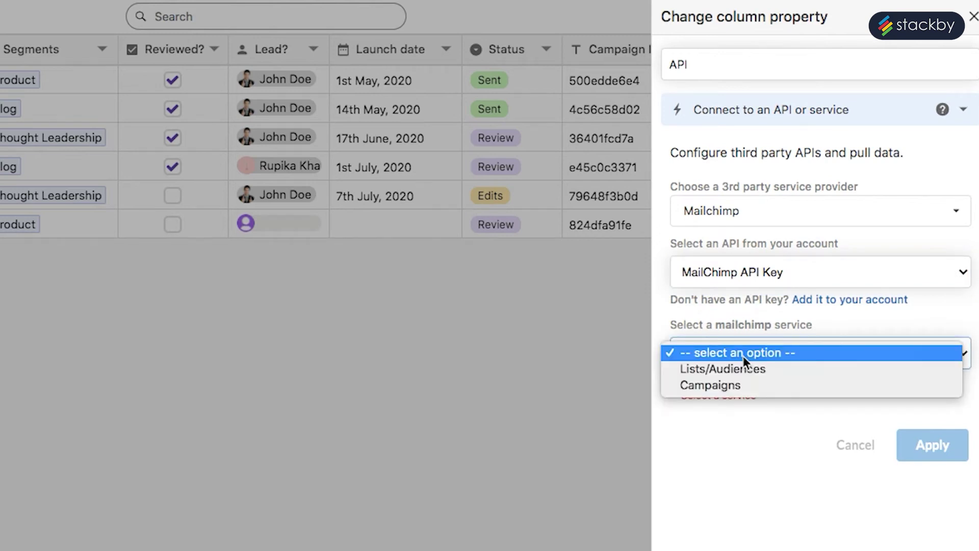
left_click(733, 385)
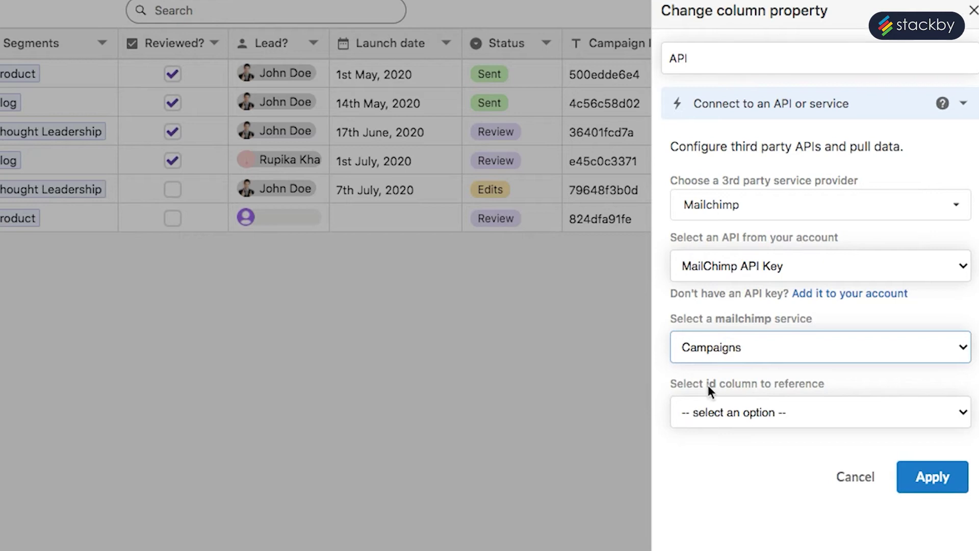
left_click(748, 334)
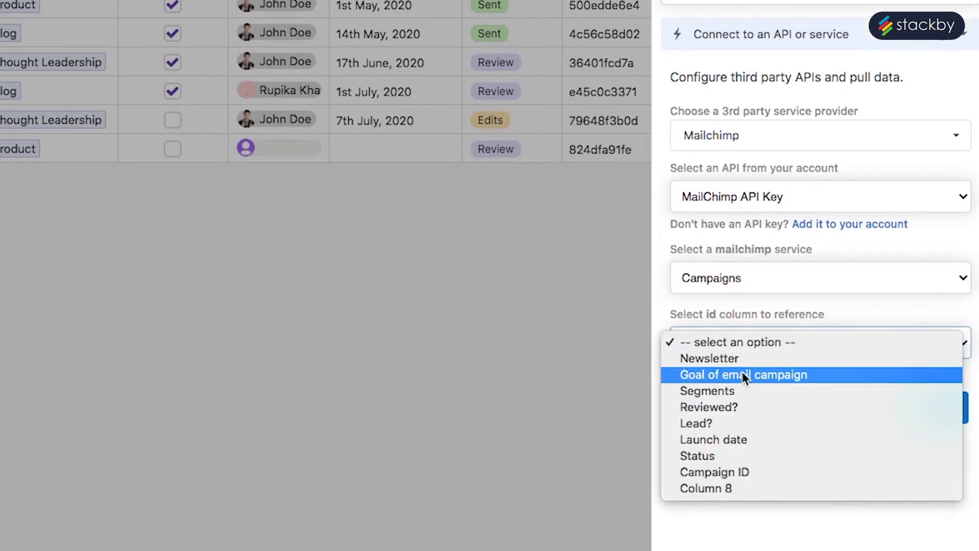
left_click(737, 471)
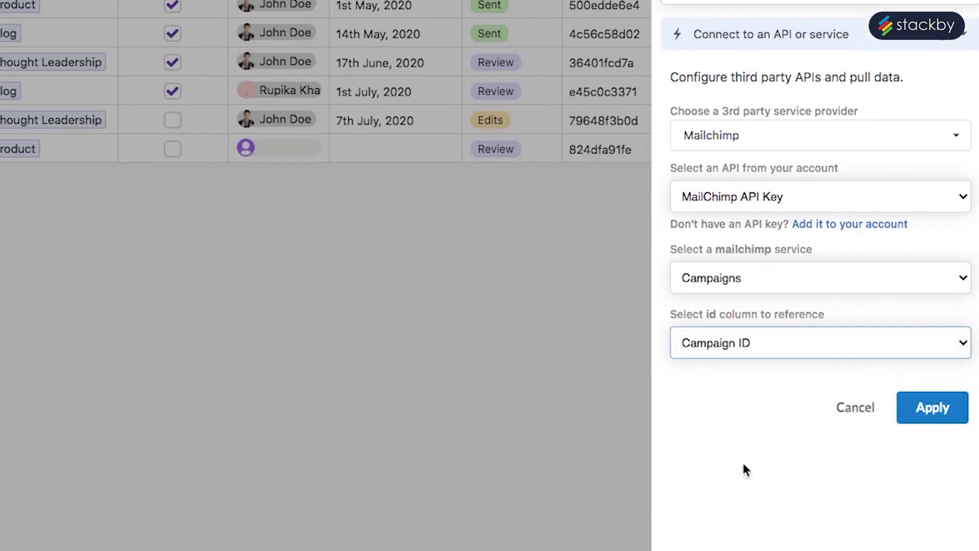
left_click(923, 408)
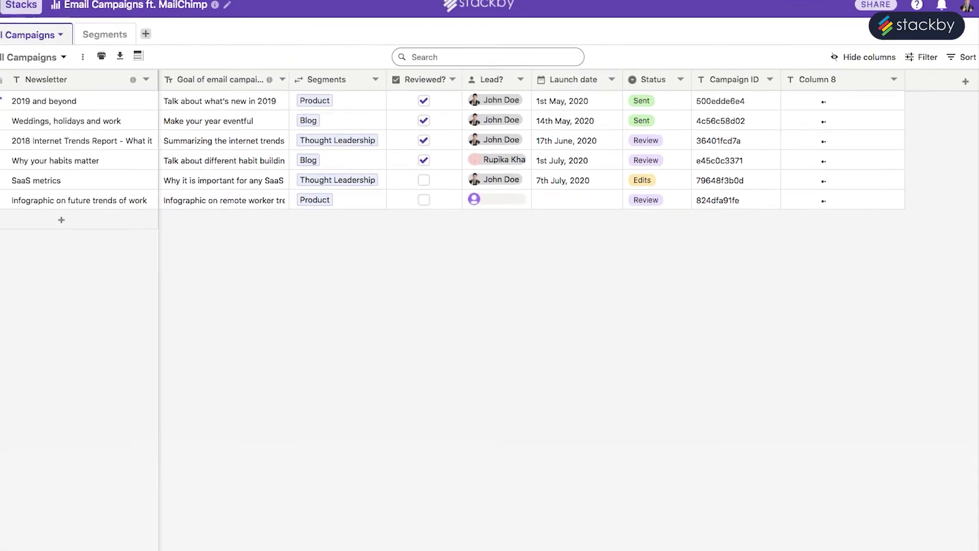
Step: Narrow the API column and pick emails_sent, subject_line and preview_text from row 1's data
scroll(793, 265, "right", 2)
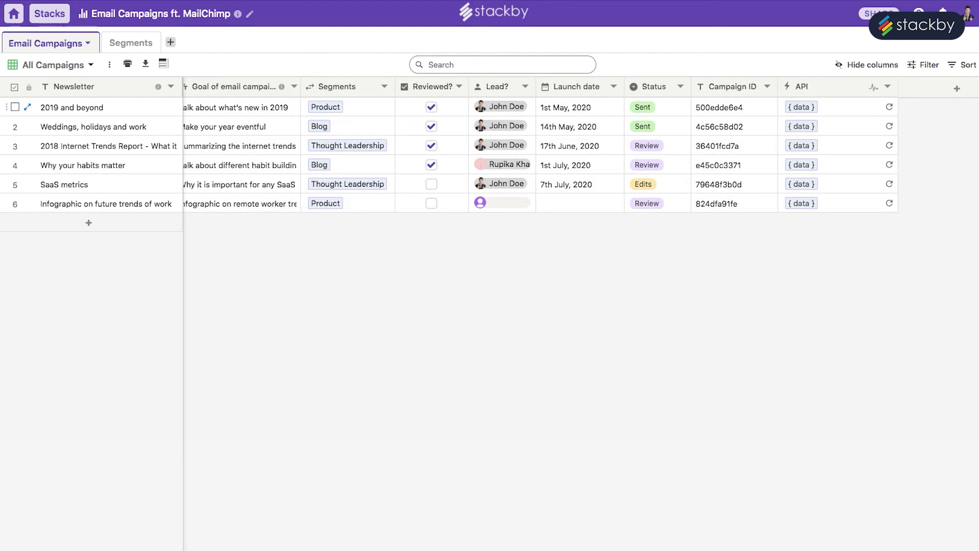
left_click_drag(860, 87, 810, 88)
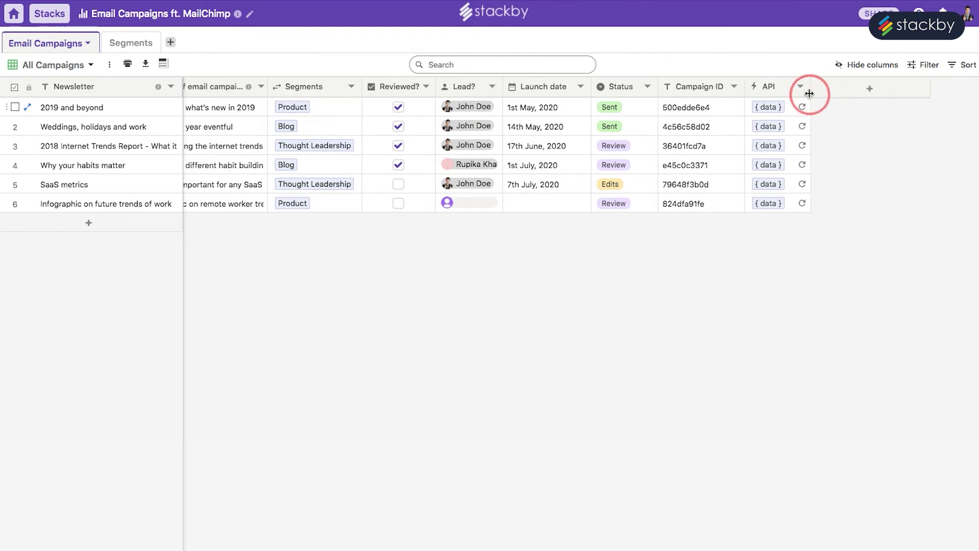
left_click(772, 108)
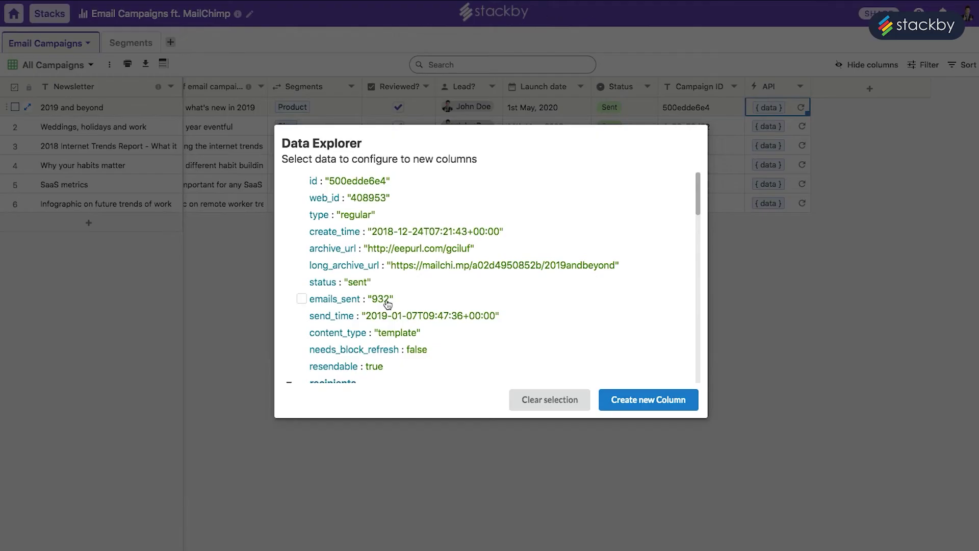
scroll(332, 308, "down", 1)
left_click(302, 292)
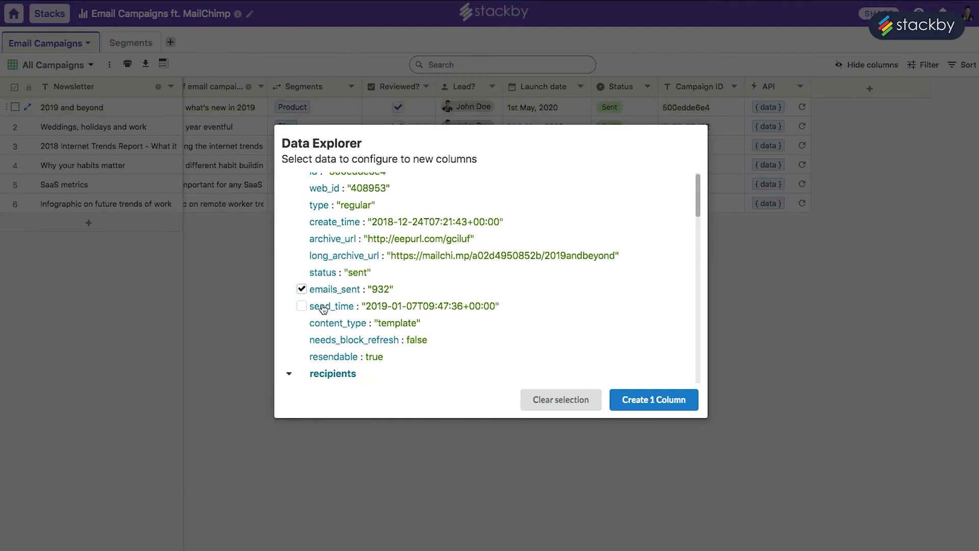
scroll(318, 330, "down", 5)
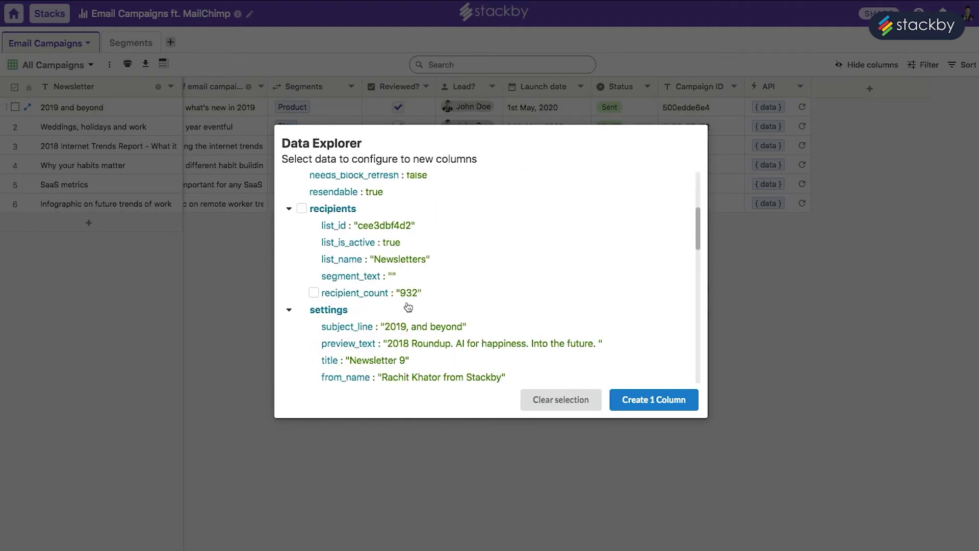
scroll(408, 307, "down", 1)
left_click(315, 307)
left_click(316, 325)
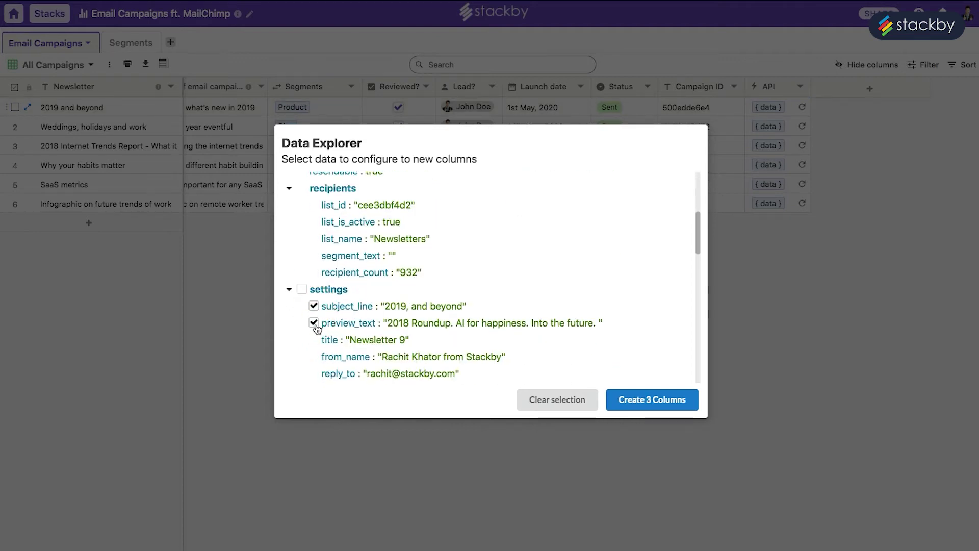
Step: Add opens, unique_opens, clicks and subscriber_clicks, then create the seven columns
scroll(317, 329, "down", 3)
scroll(319, 335, "down", 10)
scroll(323, 333, "down", 1)
scroll(322, 306, "down", 8)
left_click(314, 234)
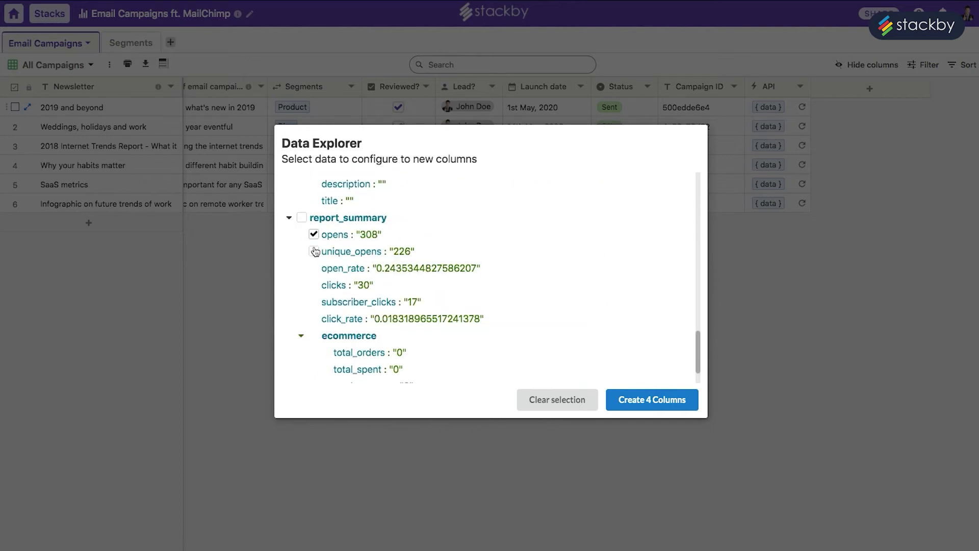
left_click(314, 287)
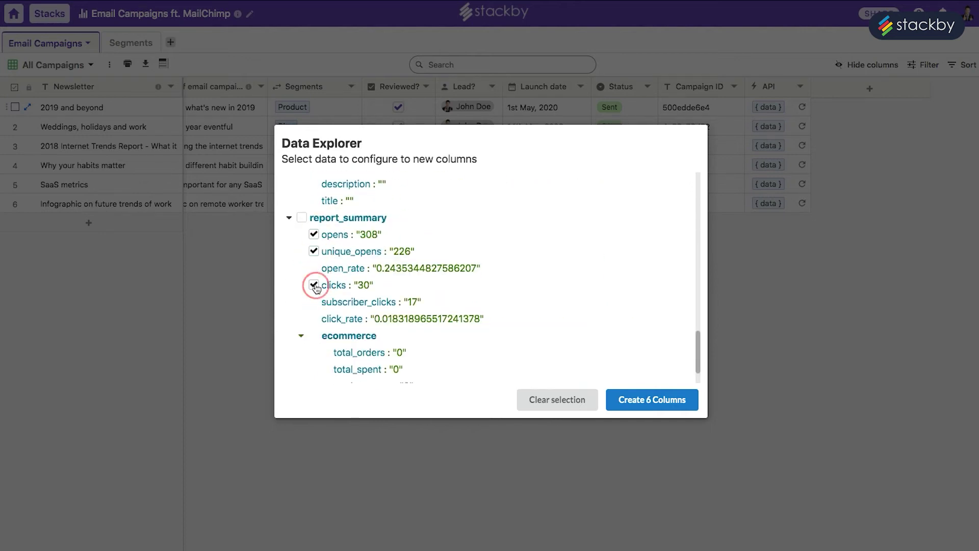
left_click(652, 401)
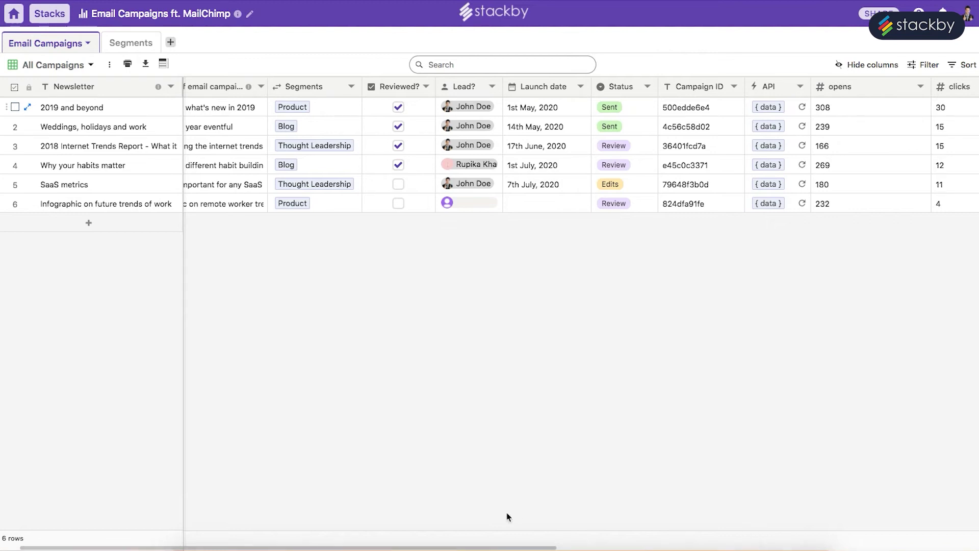
Step: Narrow the clicks, unique_opens and subscriber_clicks columns and move subscriber_clicks beside clicks
left_click_drag(512, 547, 670, 530)
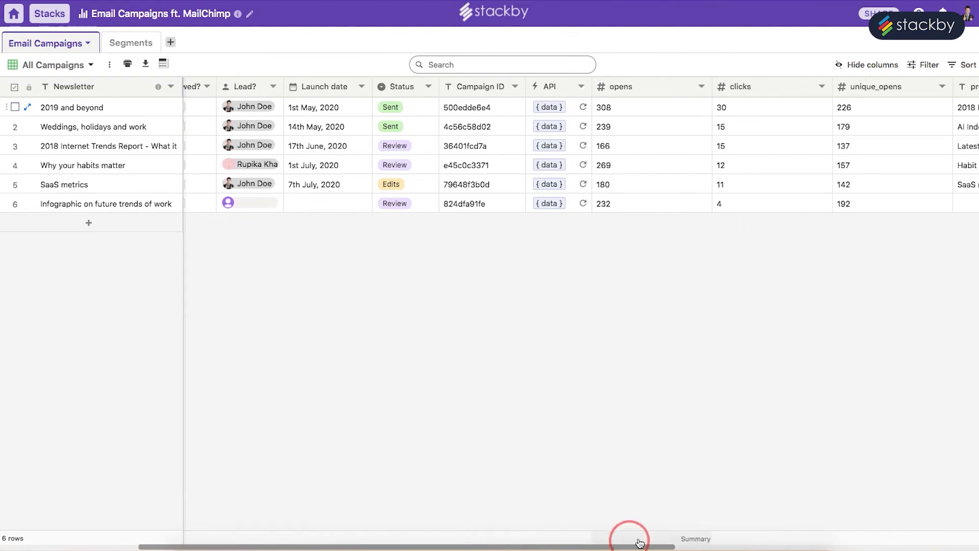
scroll(671, 530, "right", 2)
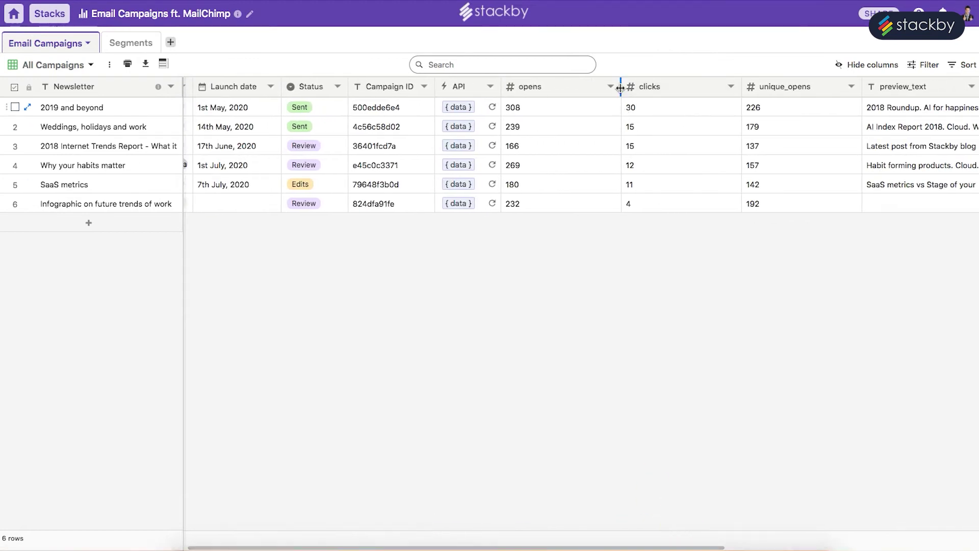
left_click_drag(693, 86, 640, 86)
left_click_drag(759, 87, 722, 87)
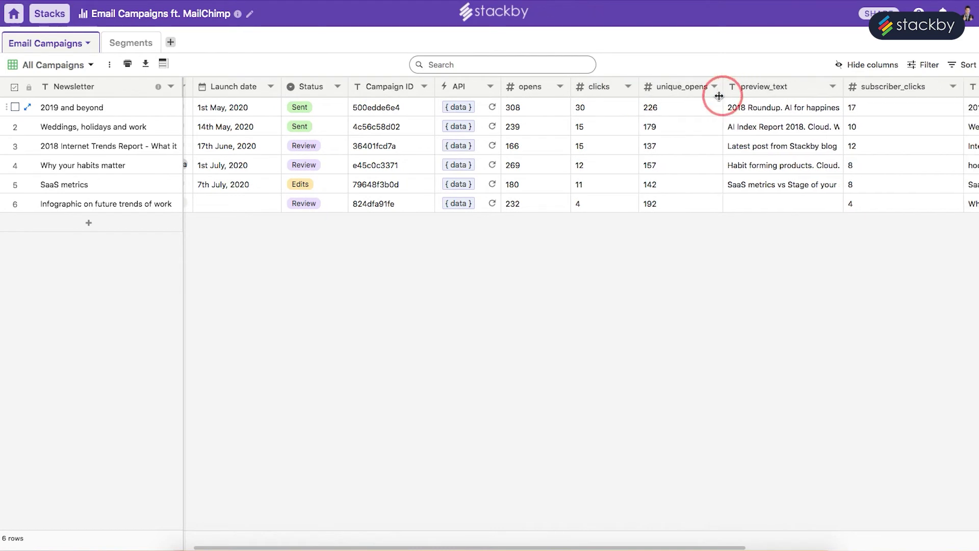
left_click_drag(898, 87, 829, 103)
left_click_drag(776, 86, 745, 86)
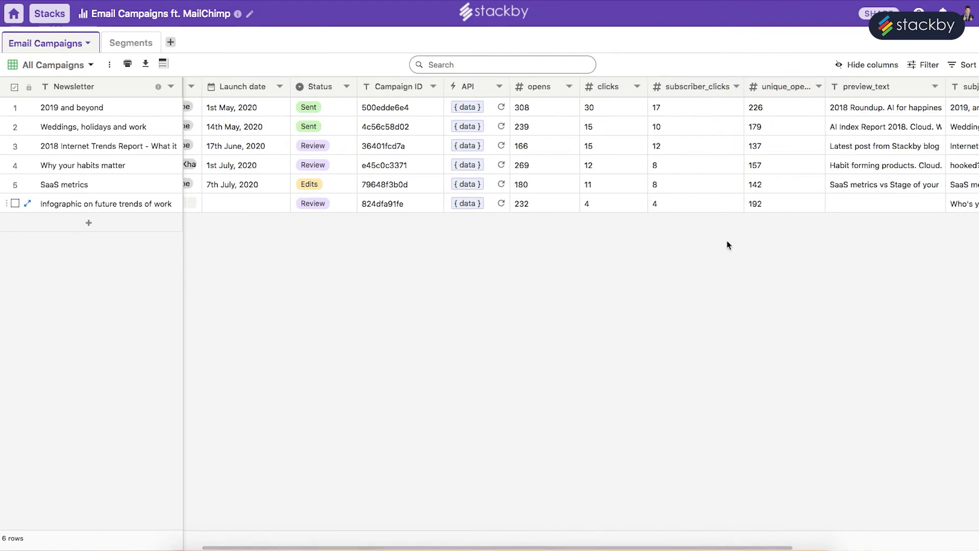
Step: Refresh the Mailchimp API data for rows 3 and 4
left_click(501, 146)
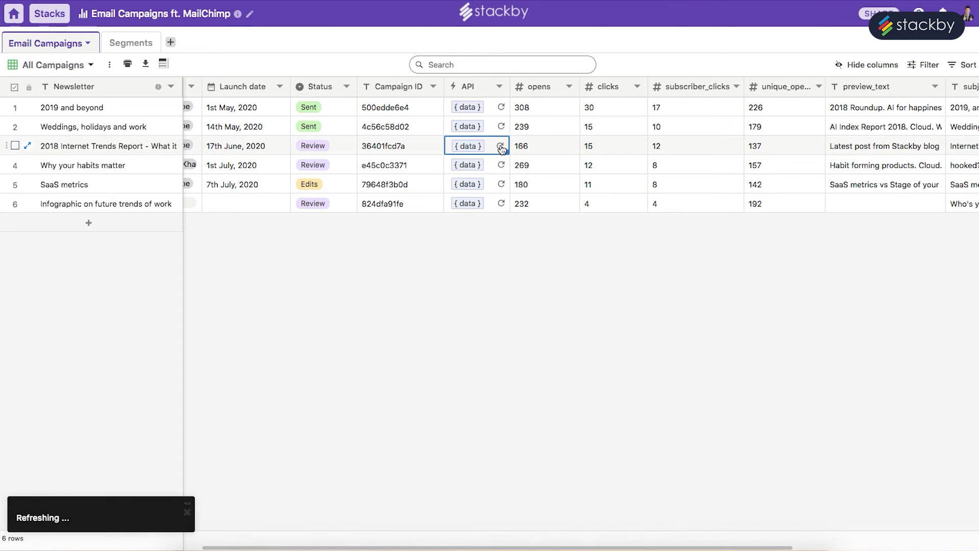
left_click(497, 165, "shift")
right_click(497, 168)
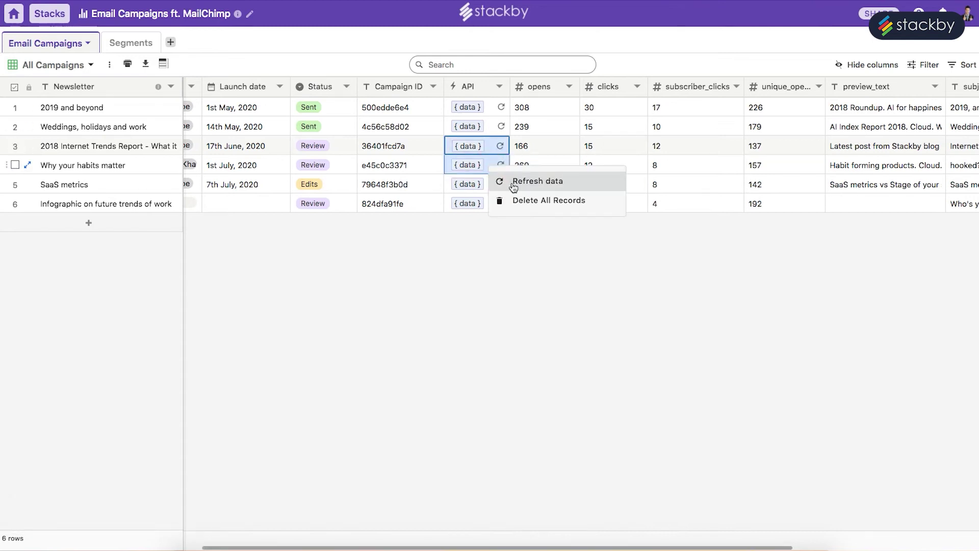
left_click(570, 354)
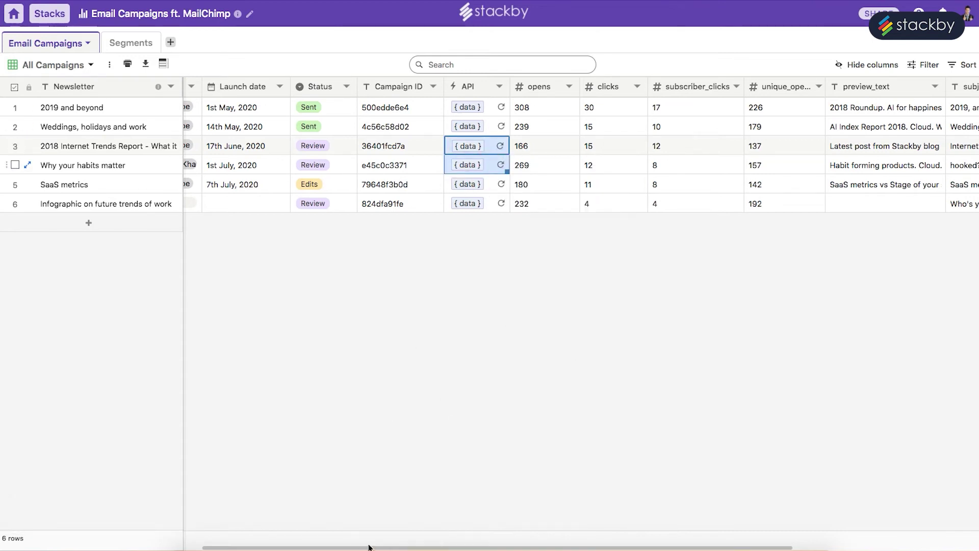
left_click_drag(369, 546, 180, 507)
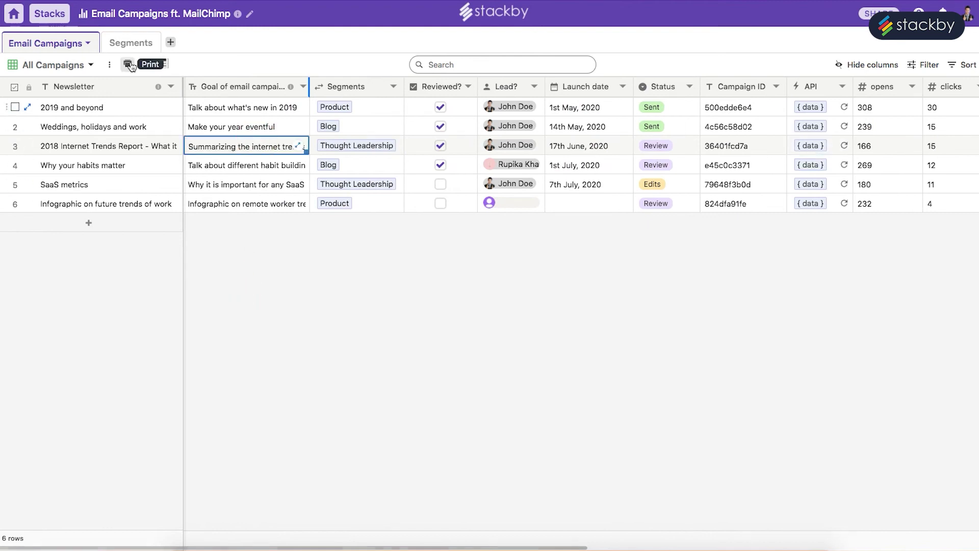
Step: Make Segments' Total Sent an Aggregation summing linked Campaigns' emails_sent
left_click(125, 44)
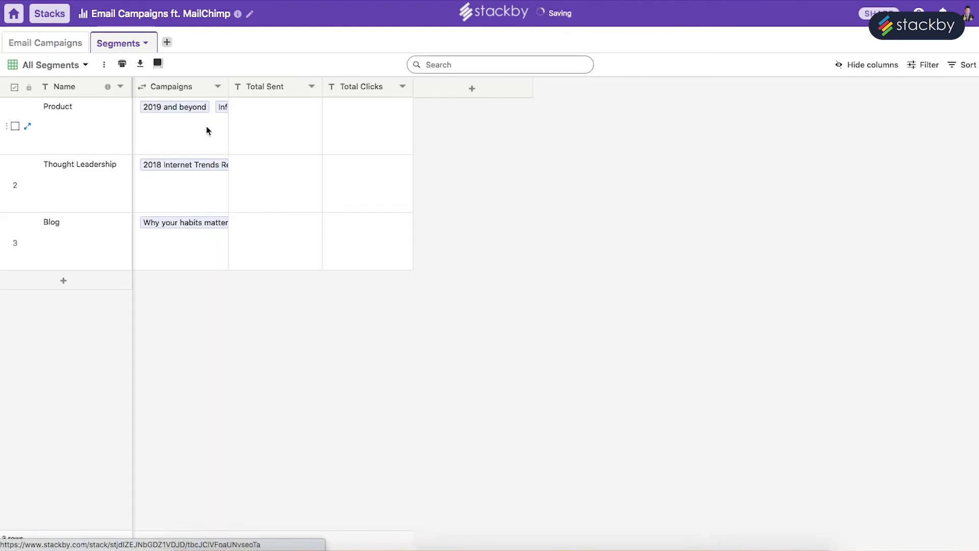
left_click_drag(229, 88, 273, 90)
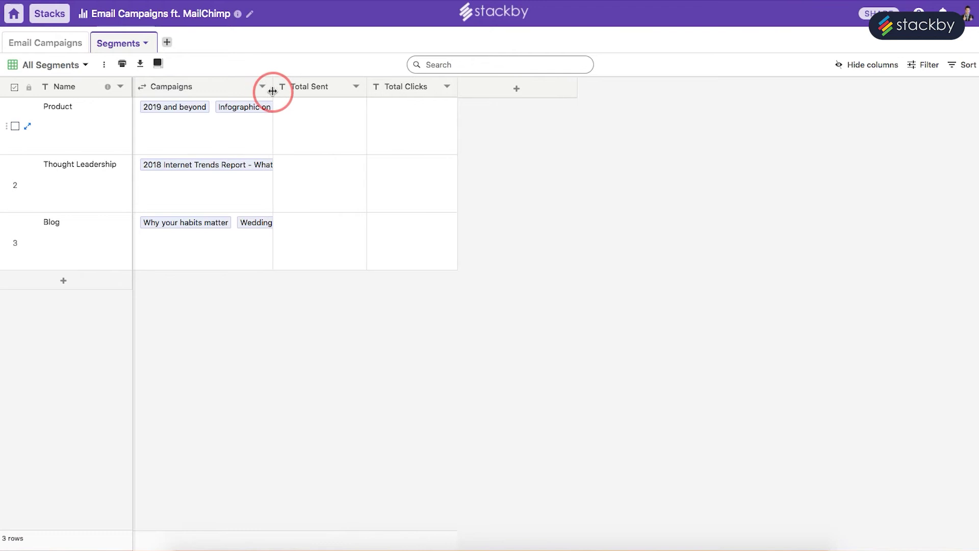
double_click(308, 92)
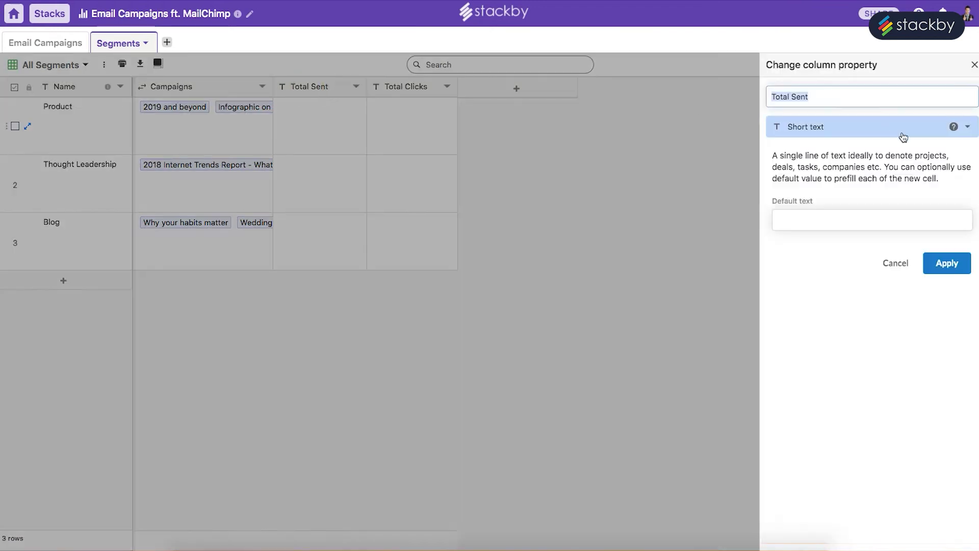
left_click(904, 134)
scroll(861, 332, "down", 3)
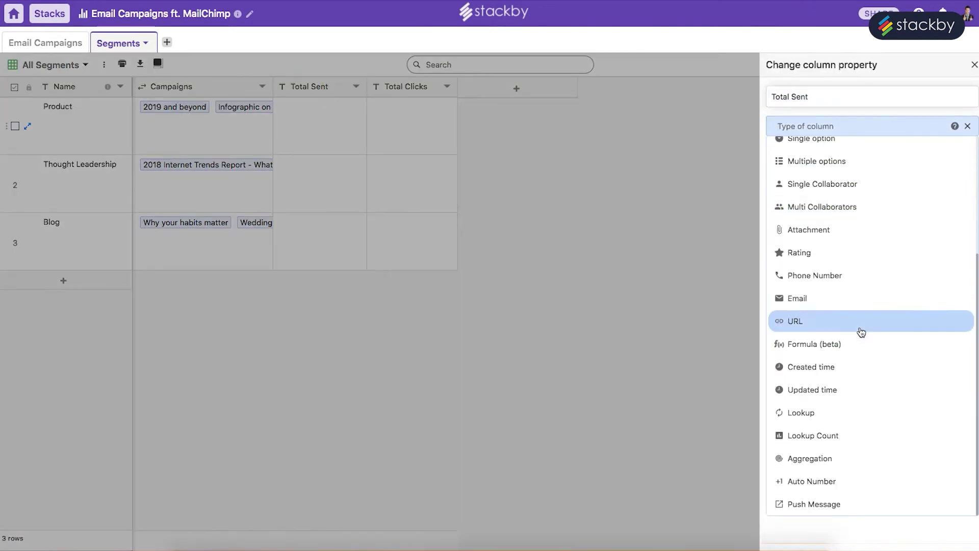
left_click(841, 459)
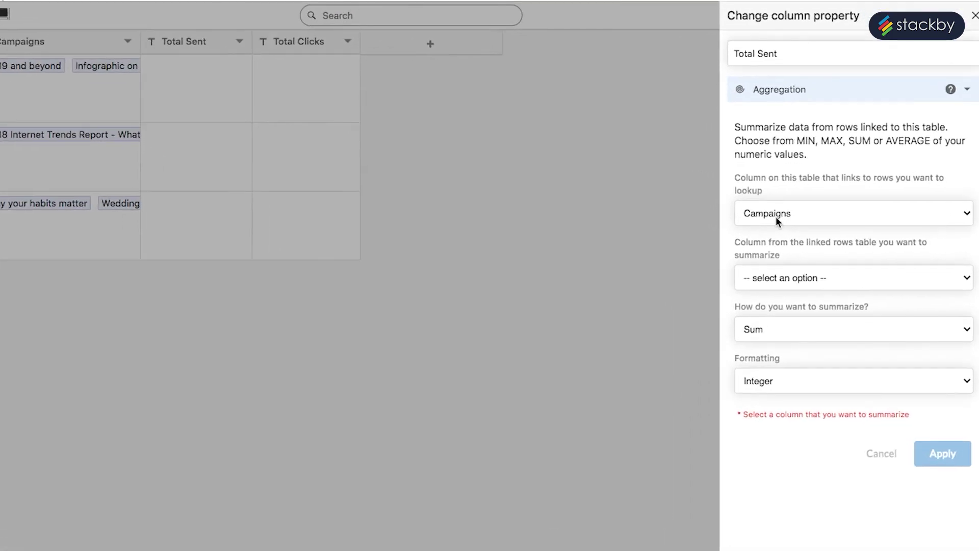
left_click(804, 278)
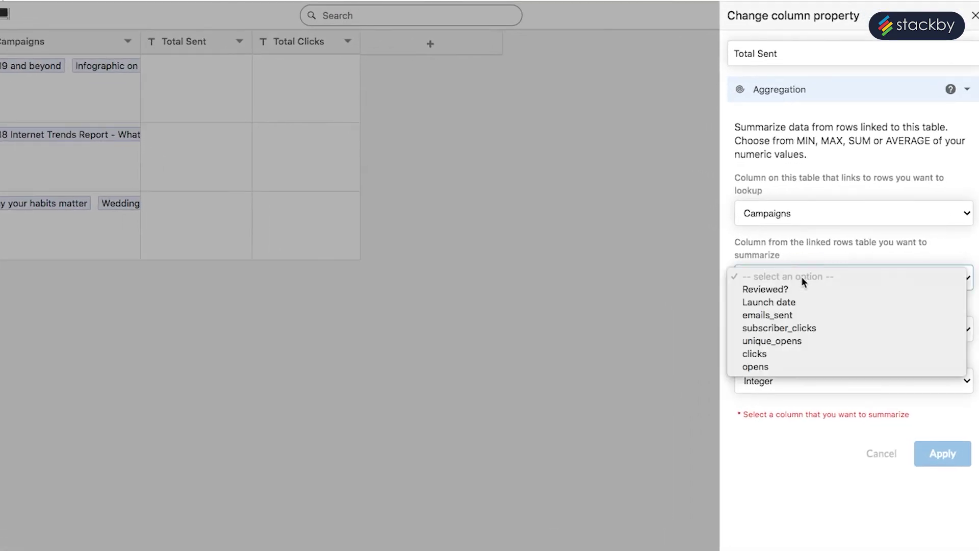
left_click(807, 314)
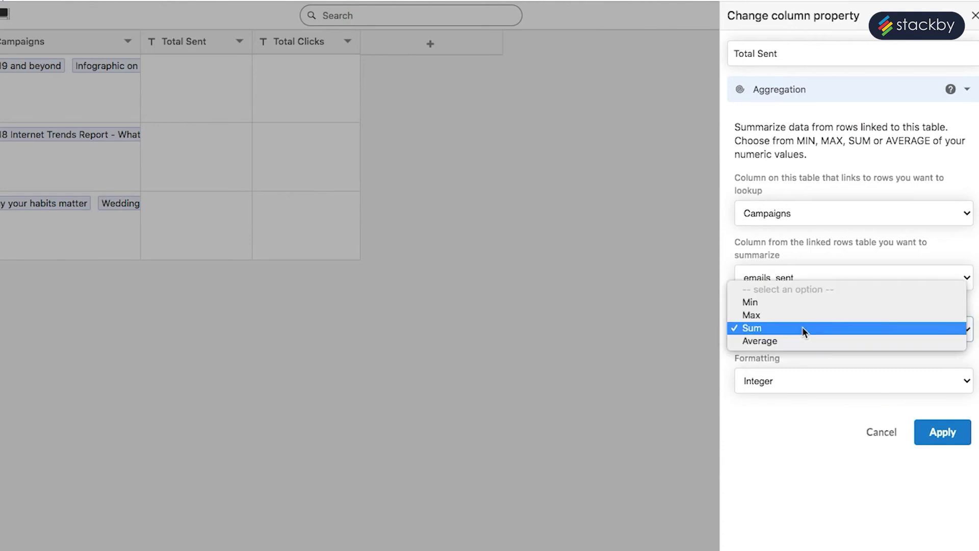
left_click(803, 329)
left_click(941, 432)
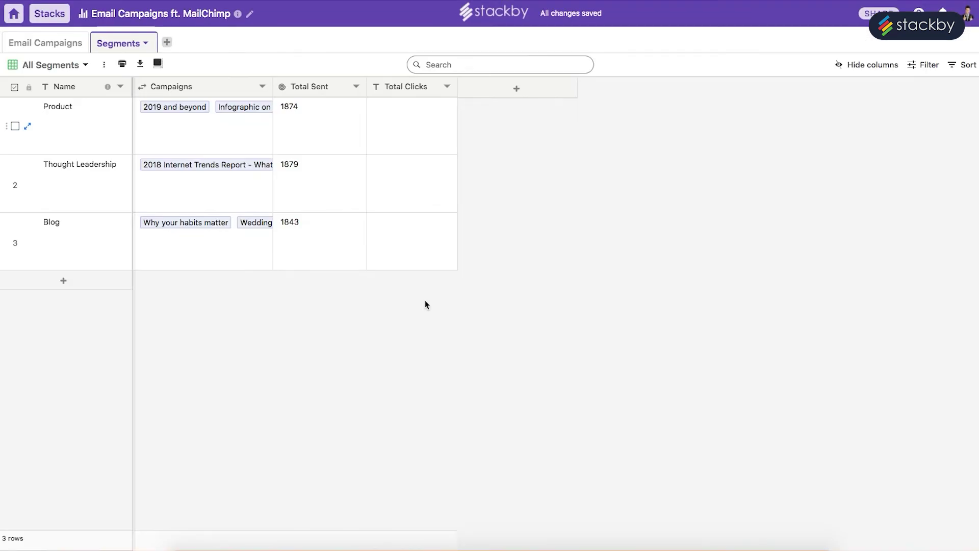
Step: Make Total Clicks an Aggregation summing linked Campaigns' clicks
left_click(322, 205)
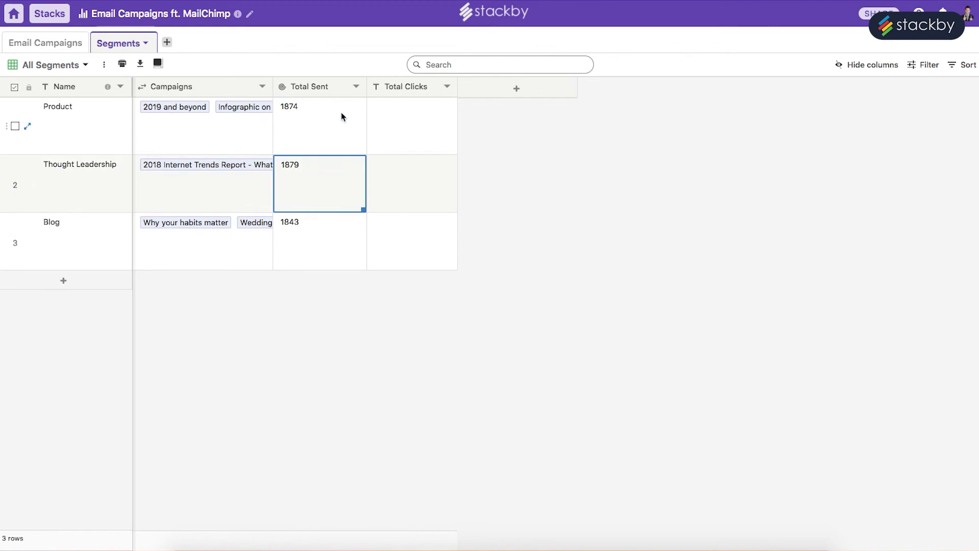
double_click(402, 87)
left_click(826, 126)
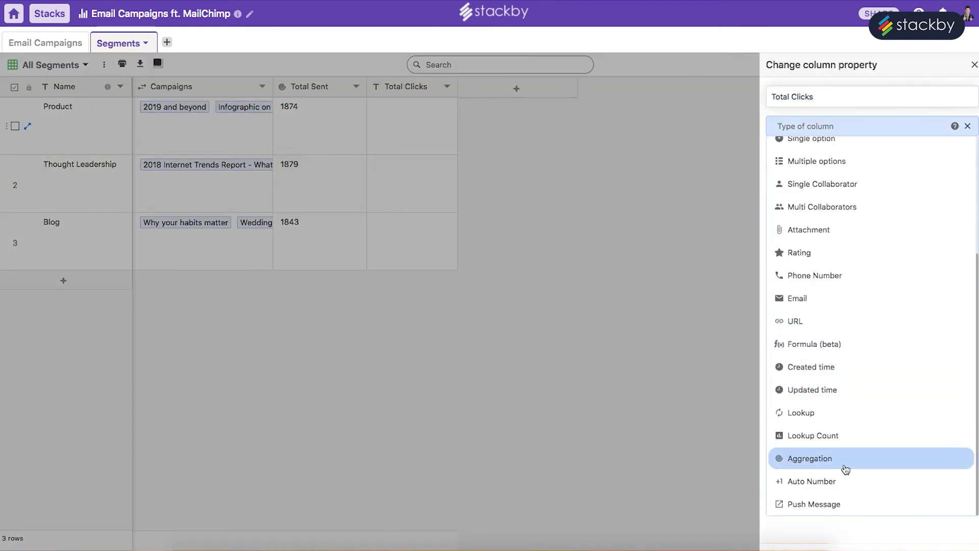
left_click(845, 461)
left_click(841, 278)
left_click(779, 326)
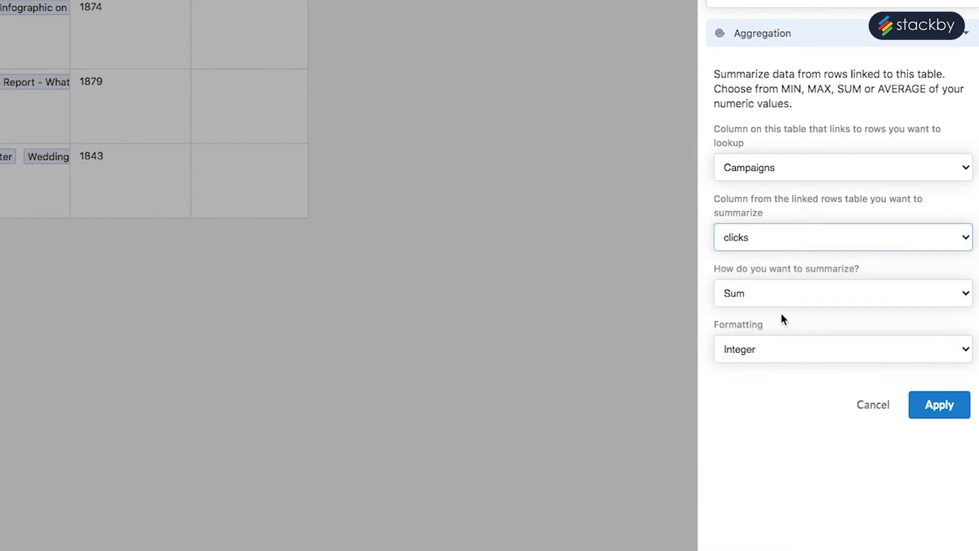
left_click(785, 296)
left_click(785, 295)
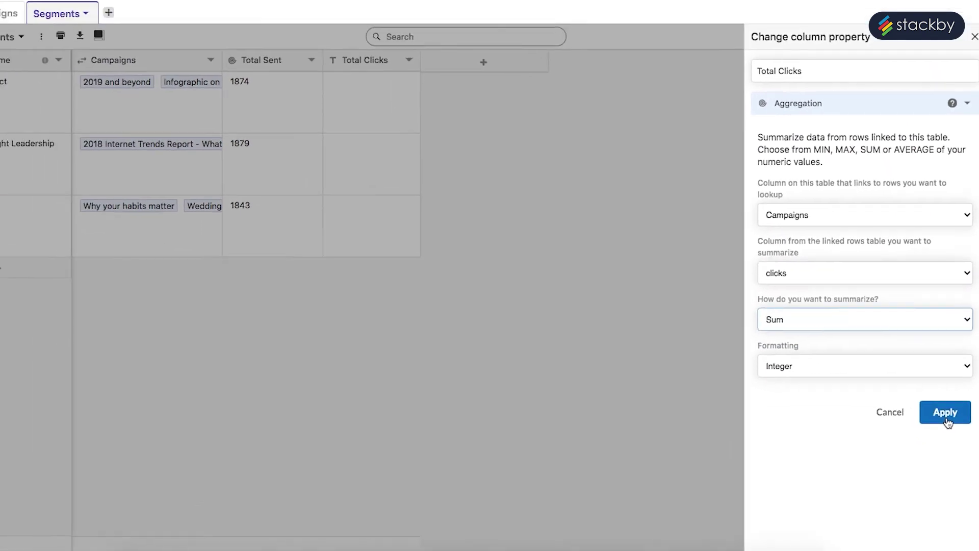
left_click(941, 414)
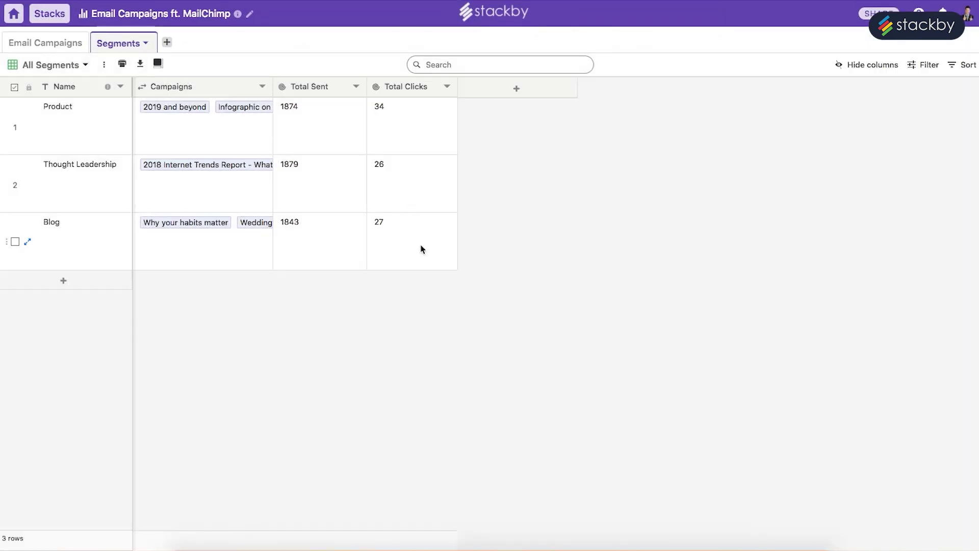
Step: Show the Email Campaigns table as the Campaign Pipeline board
mouse_move(328, 116)
left_click(65, 43)
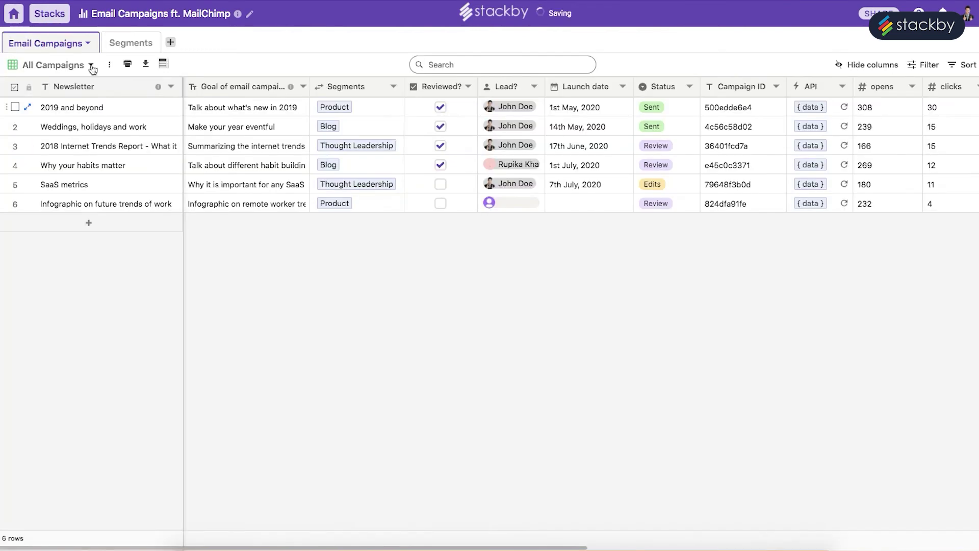
left_click(93, 69)
left_click(79, 143)
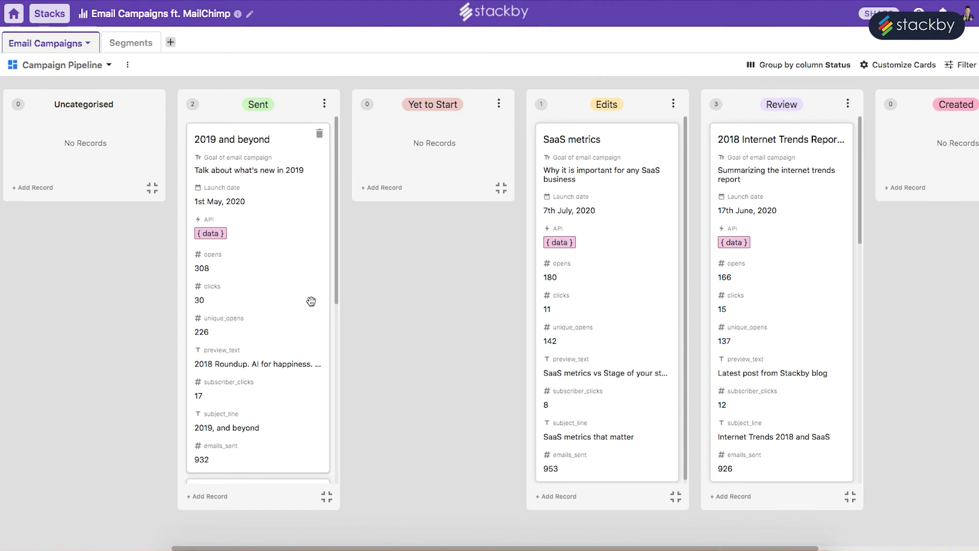
Step: Hide the Launch date, opens and clicks fields from the pipeline cards
left_click(884, 69)
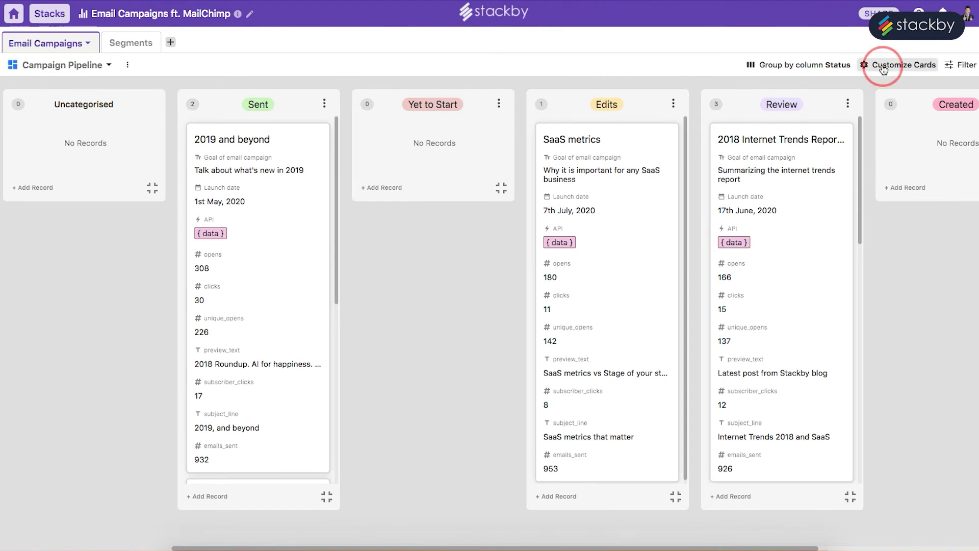
left_click(815, 241)
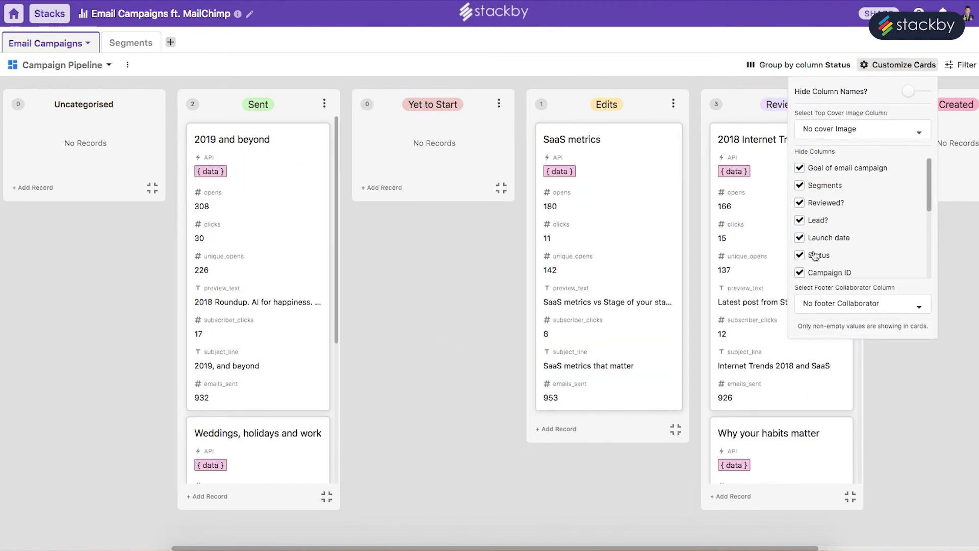
scroll(814, 254, "down", 1)
left_click(814, 254)
left_click(799, 271)
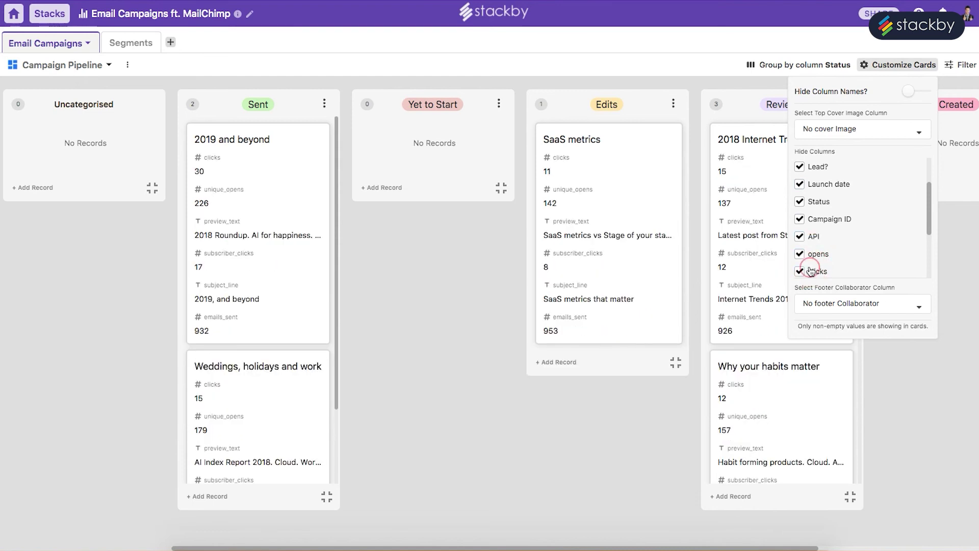
left_click(372, 322)
Step: Try moving the 2019 and beyond card to another status, then switch to the Schedule calendar
left_click_drag(222, 256, 228, 250)
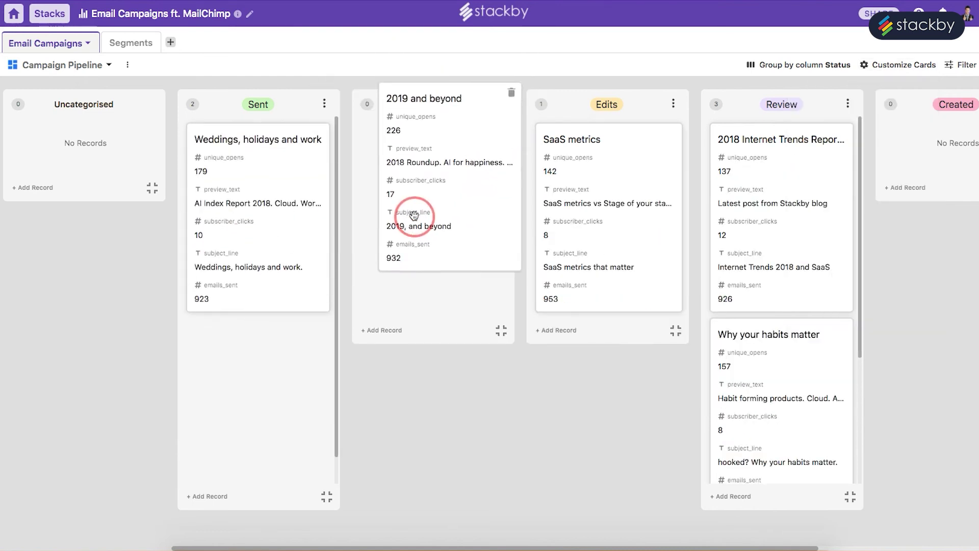
left_click(109, 65)
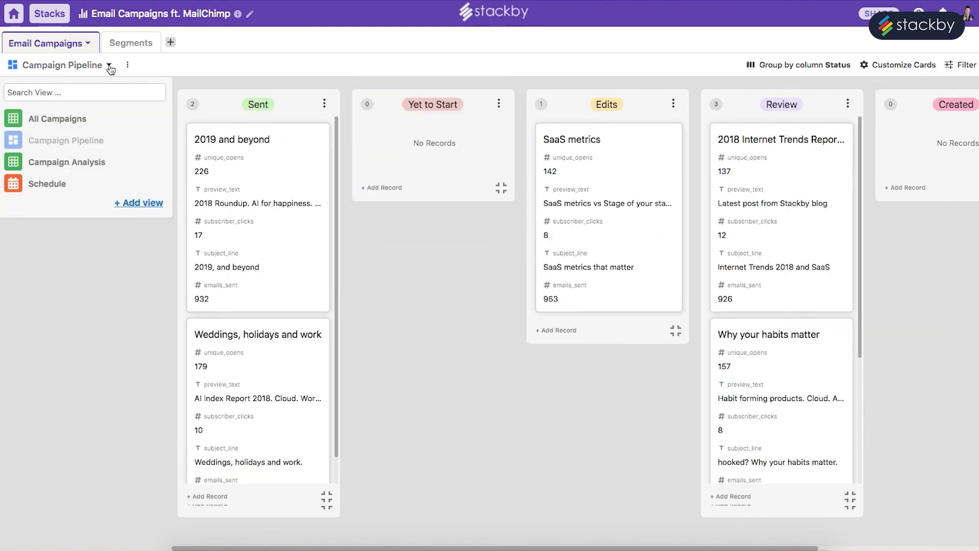
left_click(92, 184)
Step: Check the July 2020 calendar coloured by status, then return via All Campaigns to the dashboard
left_click(51, 91)
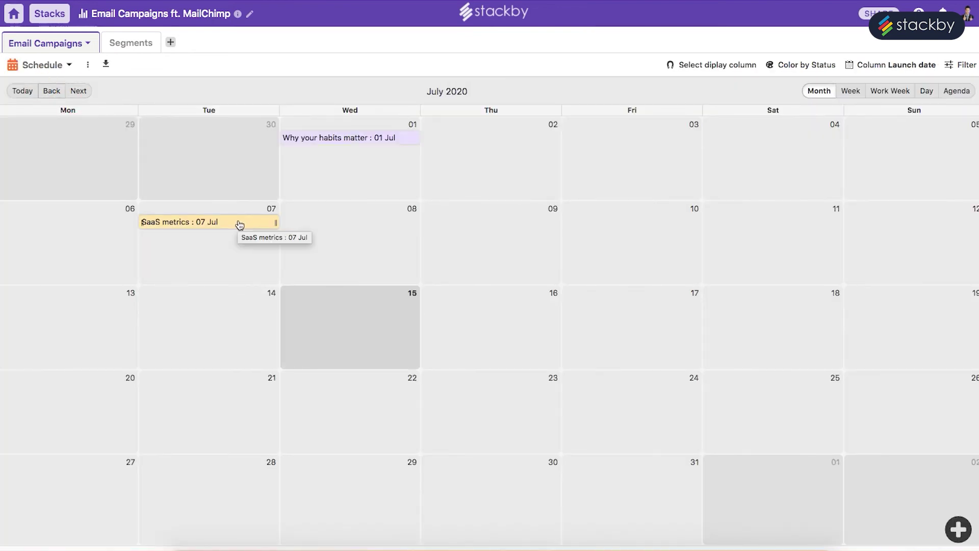
left_click(804, 64)
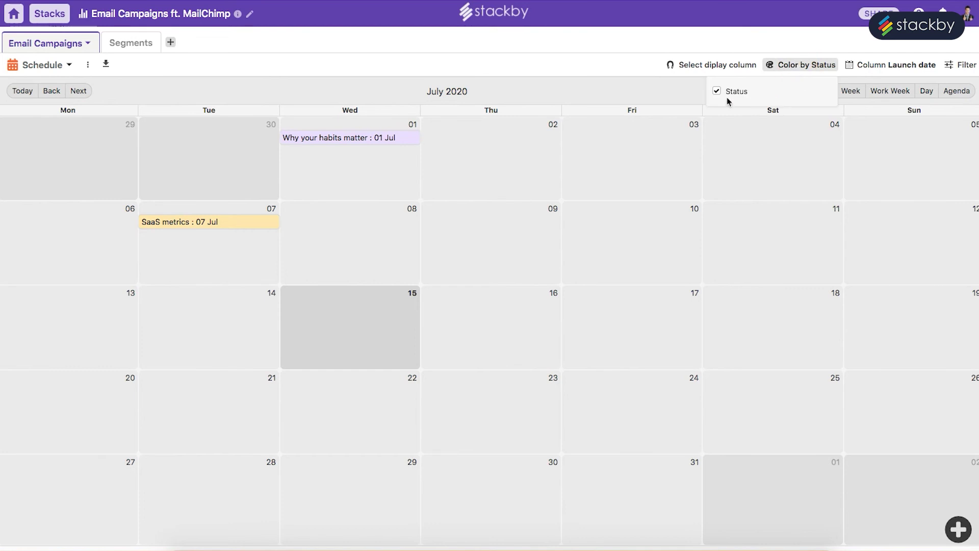
left_click(70, 64)
left_click(71, 118)
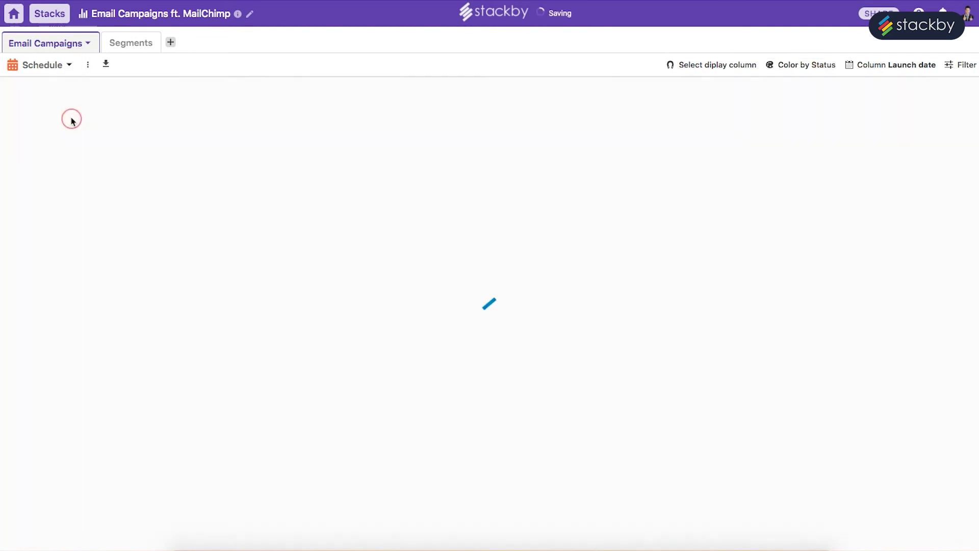
left_click_drag(573, 544, 794, 544)
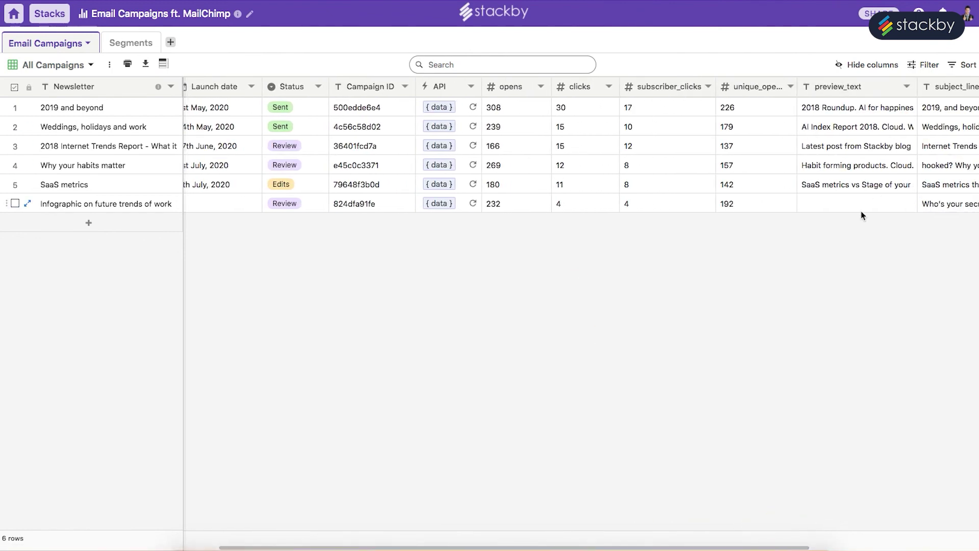
left_click(13, 14)
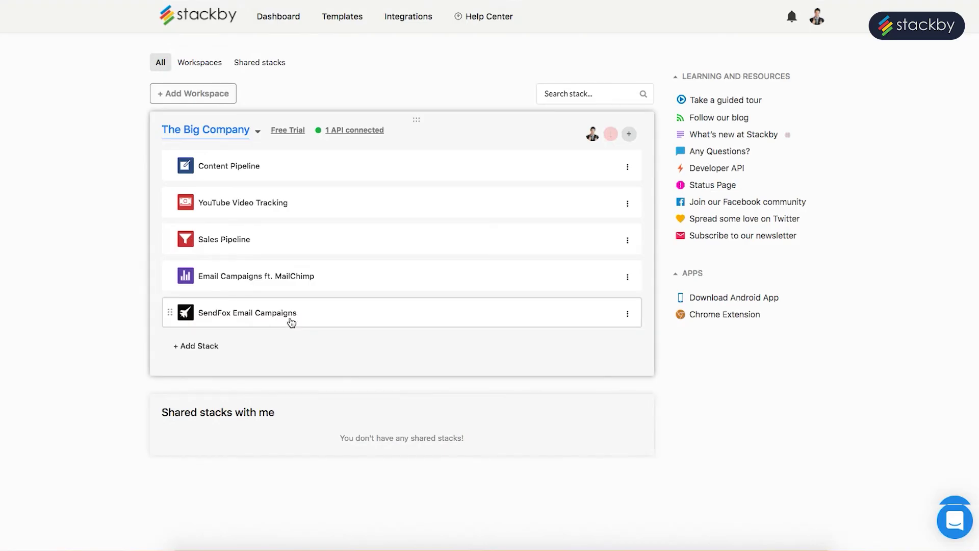
Step: In the SendFox stack, paste IDs for Writing Resources and Writing Journals and fetch their API data
left_click(290, 317)
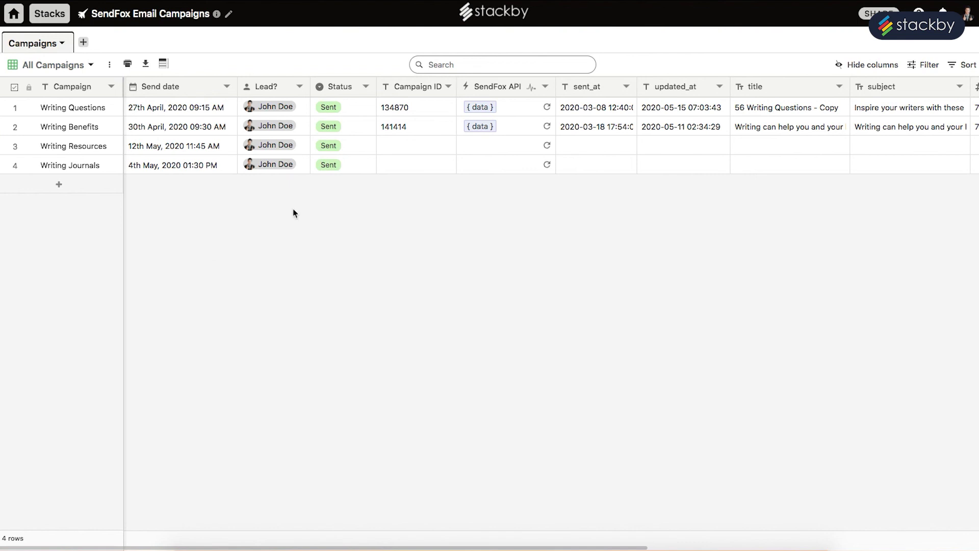
mouse_move(430, 126)
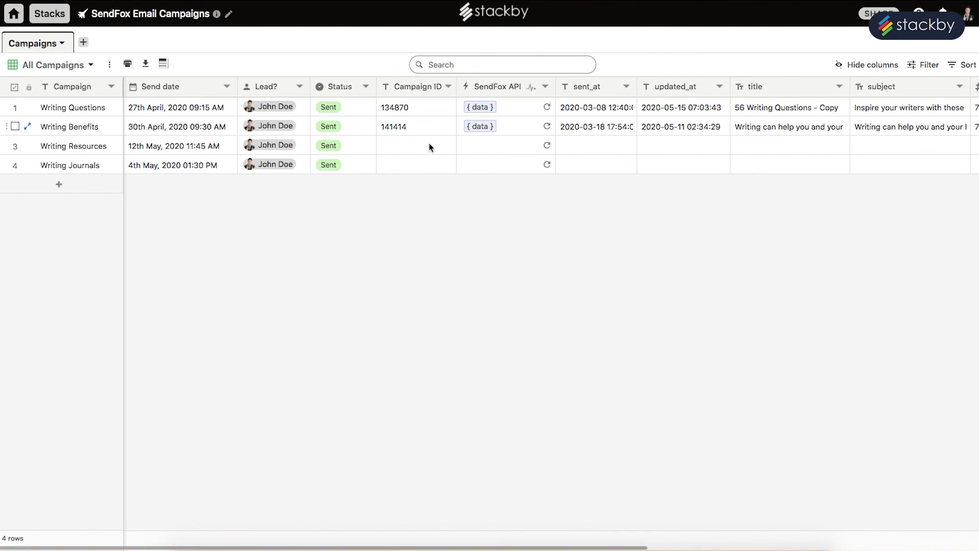
left_click(415, 149)
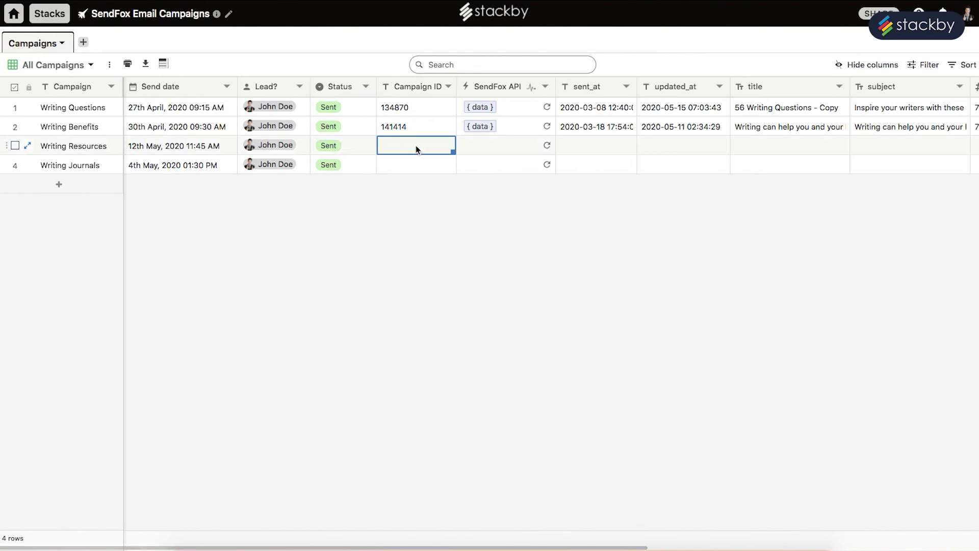
key("ctrl+v")
left_click(472, 151)
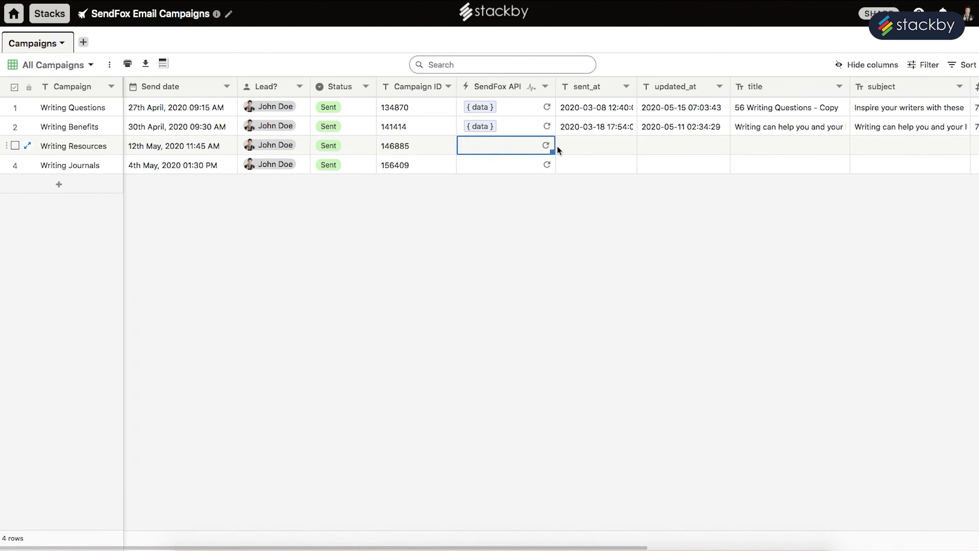
left_click(546, 147)
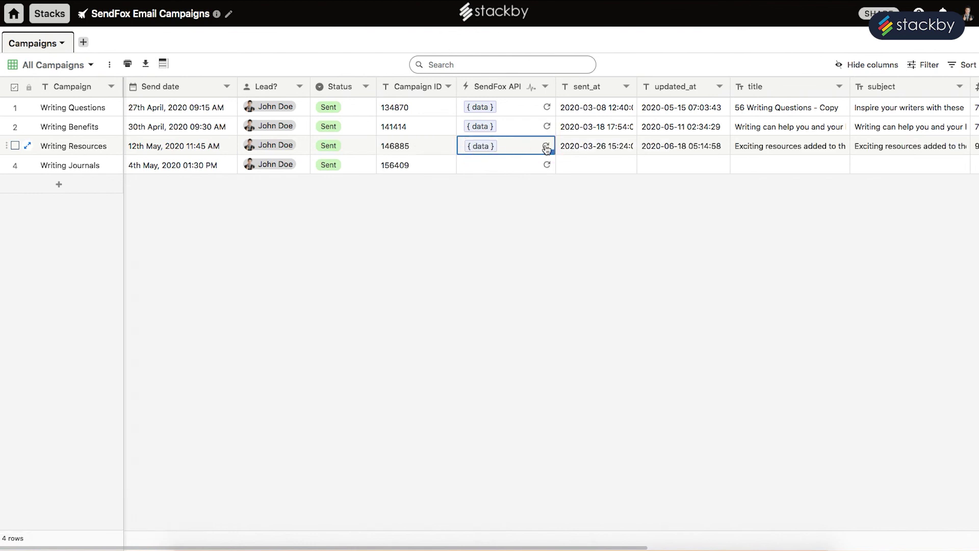
left_click(546, 166)
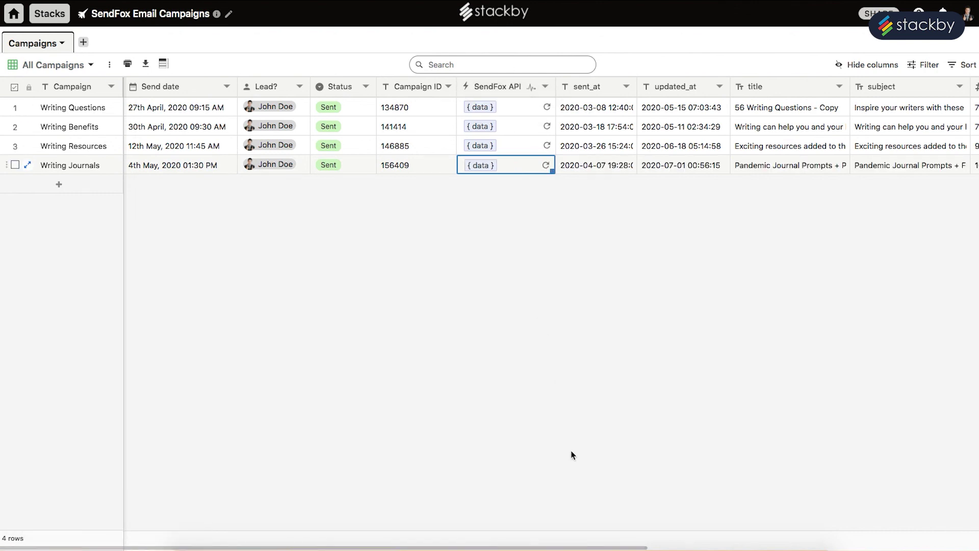
Step: Return to the dashboard and open the Email Campaigns ft. MailChimp stack
left_click_drag(605, 547, 392, 526)
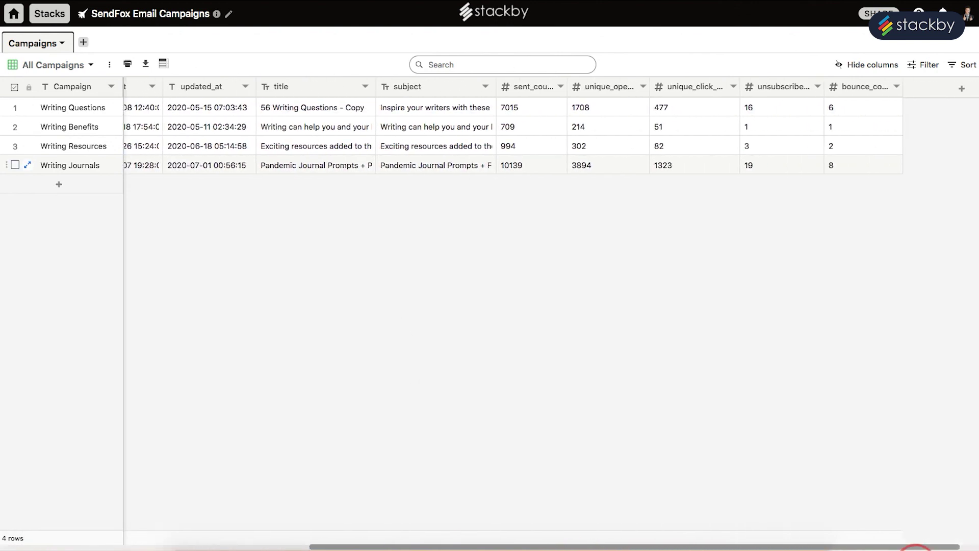
left_click(49, 14)
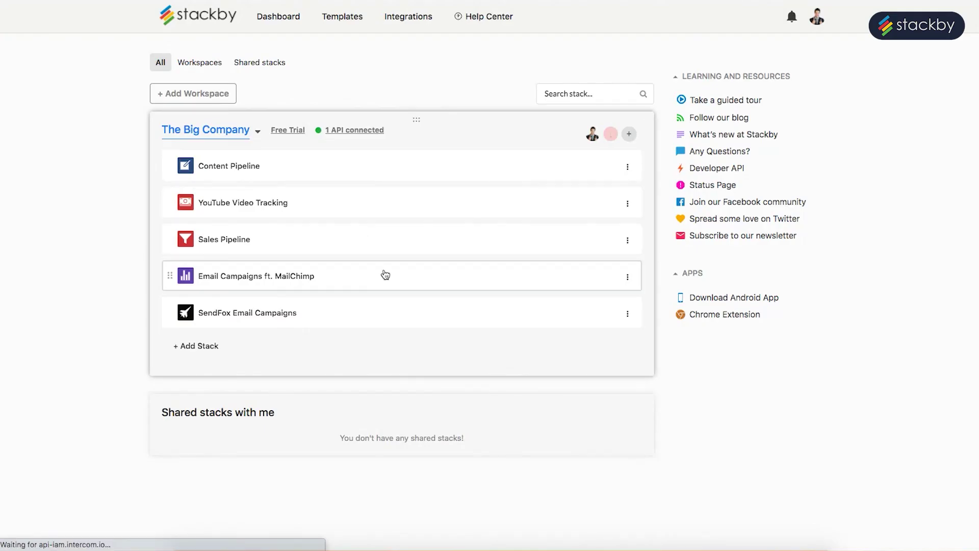
left_click(385, 275)
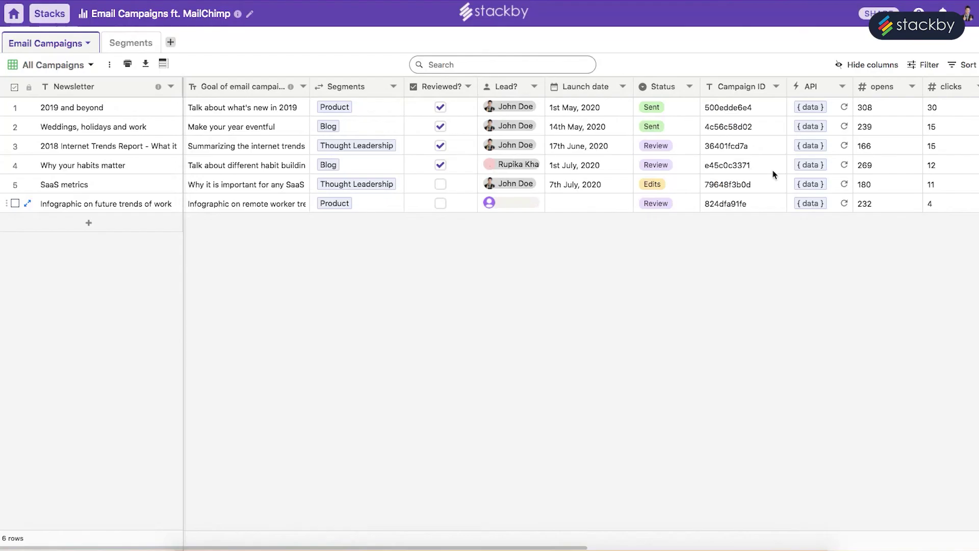